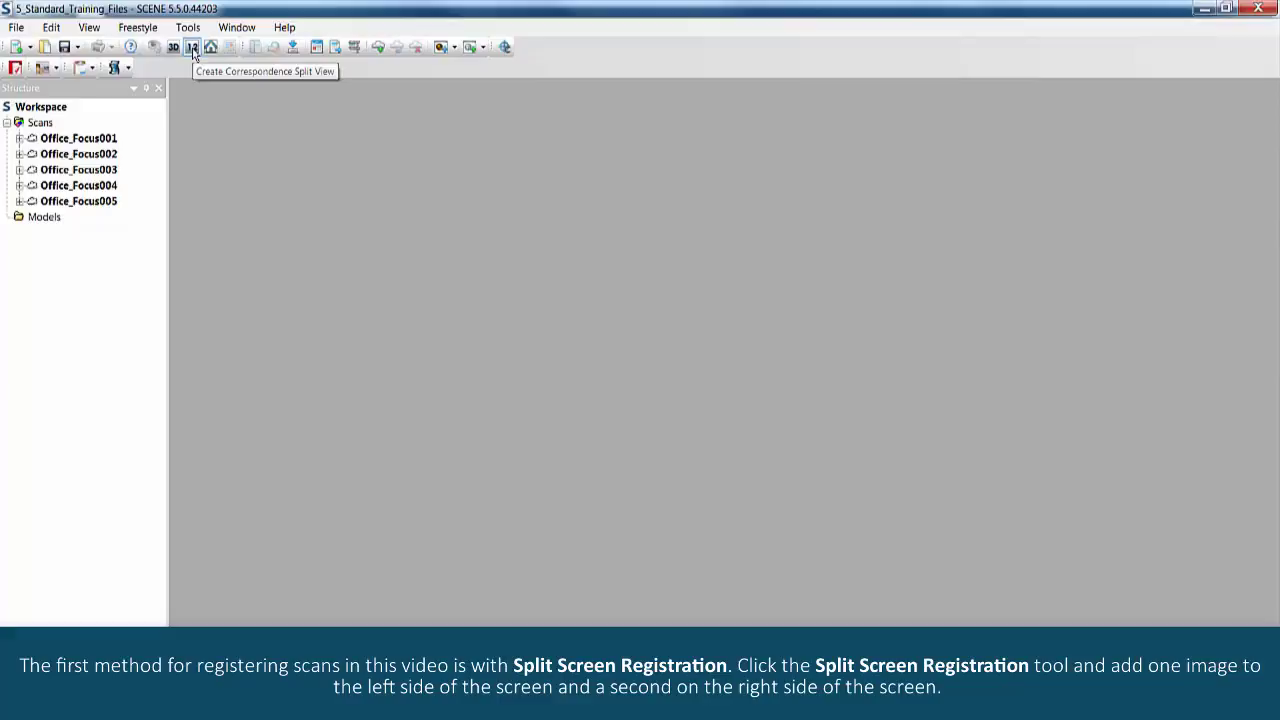
Create a correspondence split view with Office_Focus001 on the left and Office_Focus002 on the right
click(192, 48)
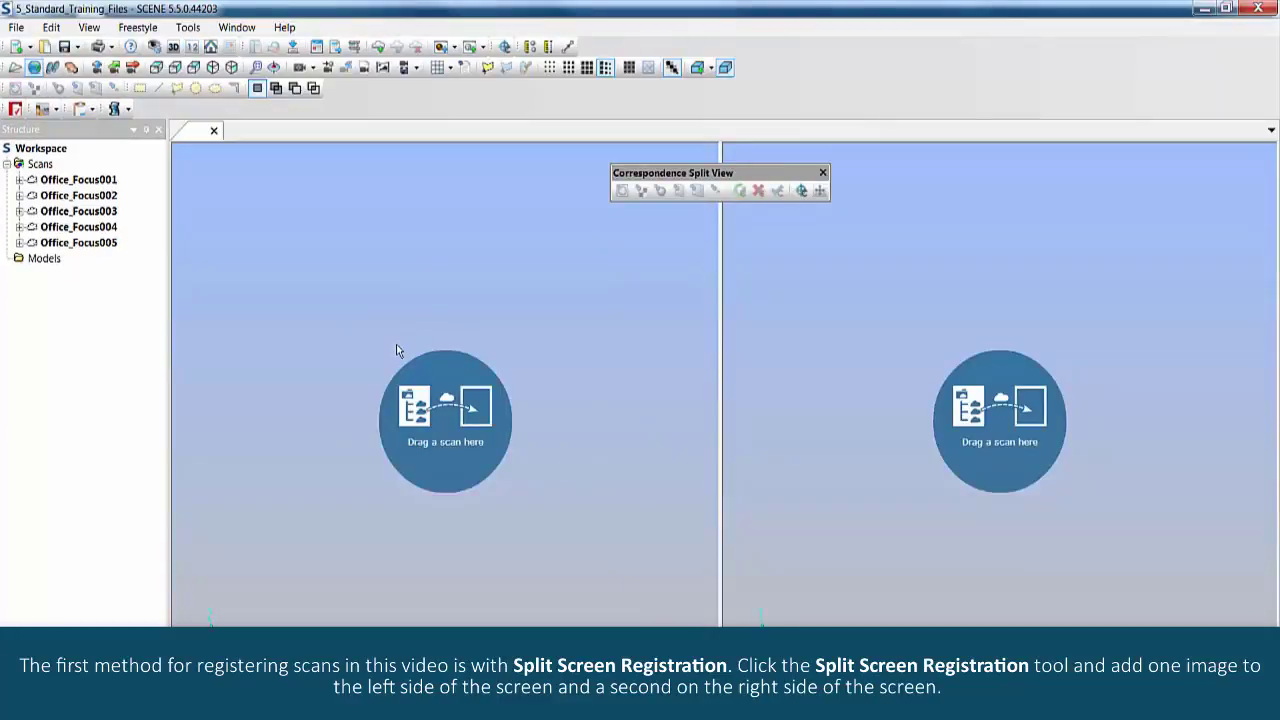
click(102, 182)
drag(100, 183, 338, 388)
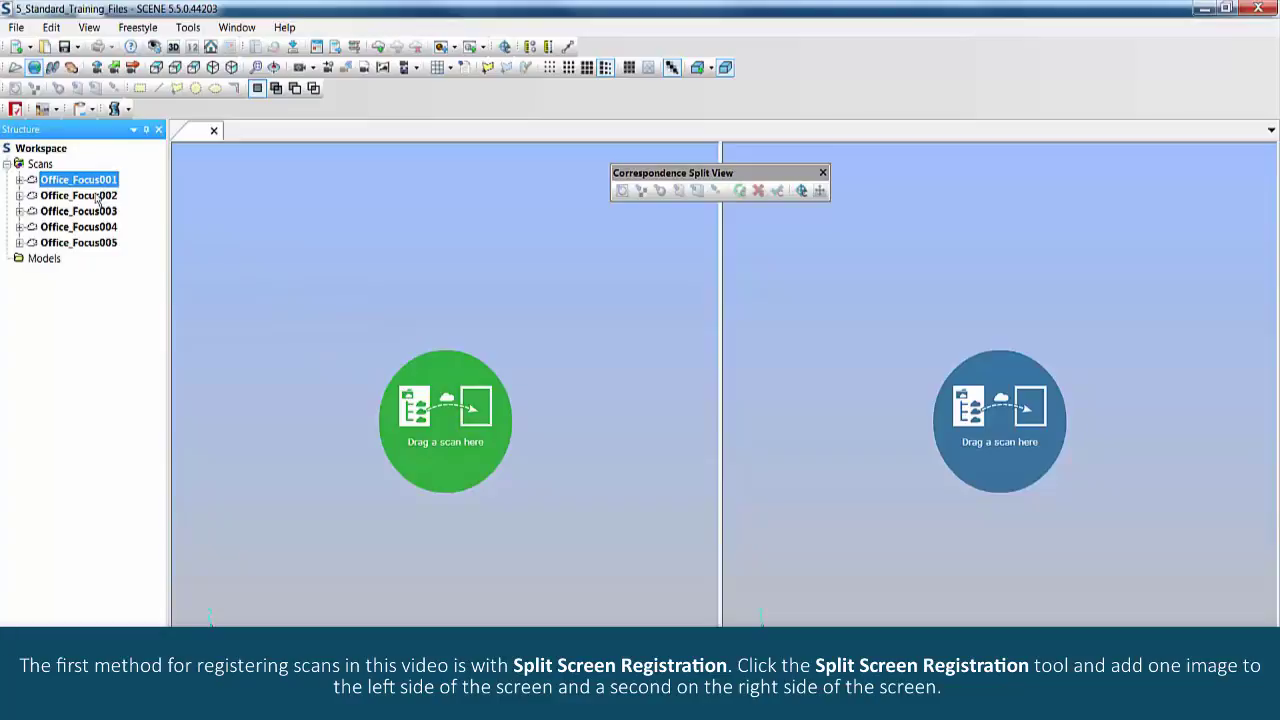
drag(97, 197, 1025, 424)
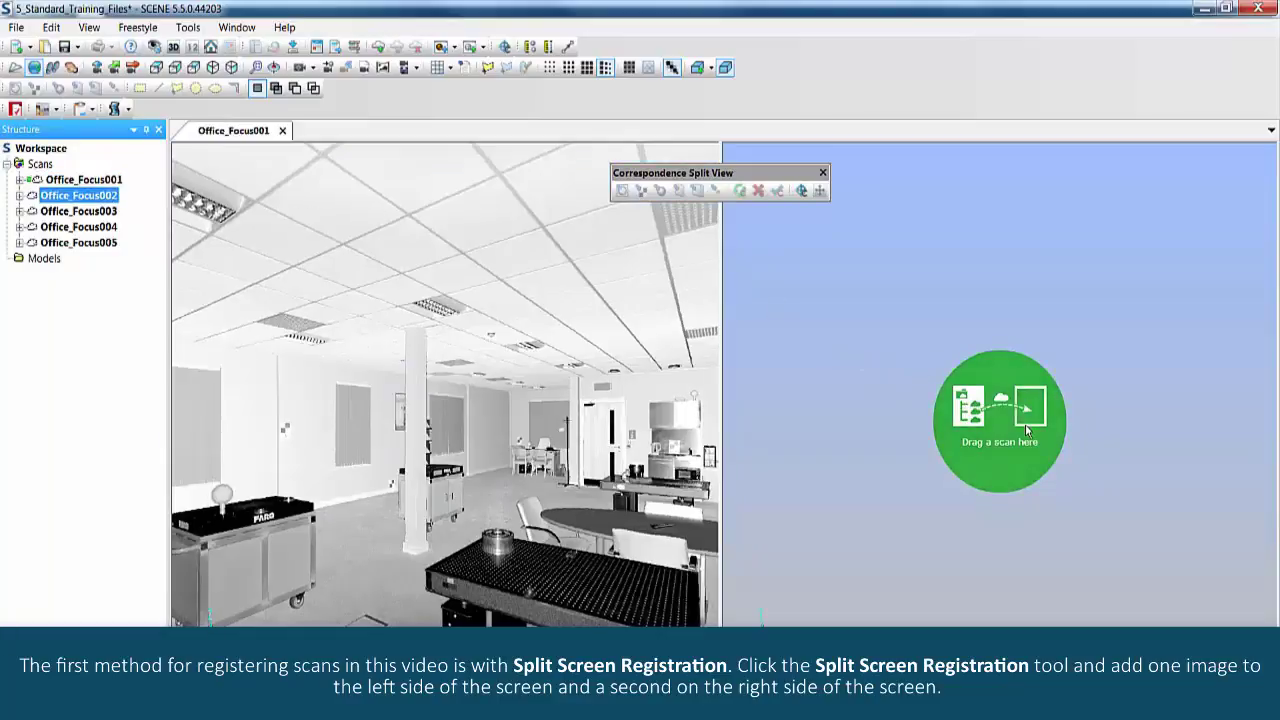
drag(962, 471, 962, 471)
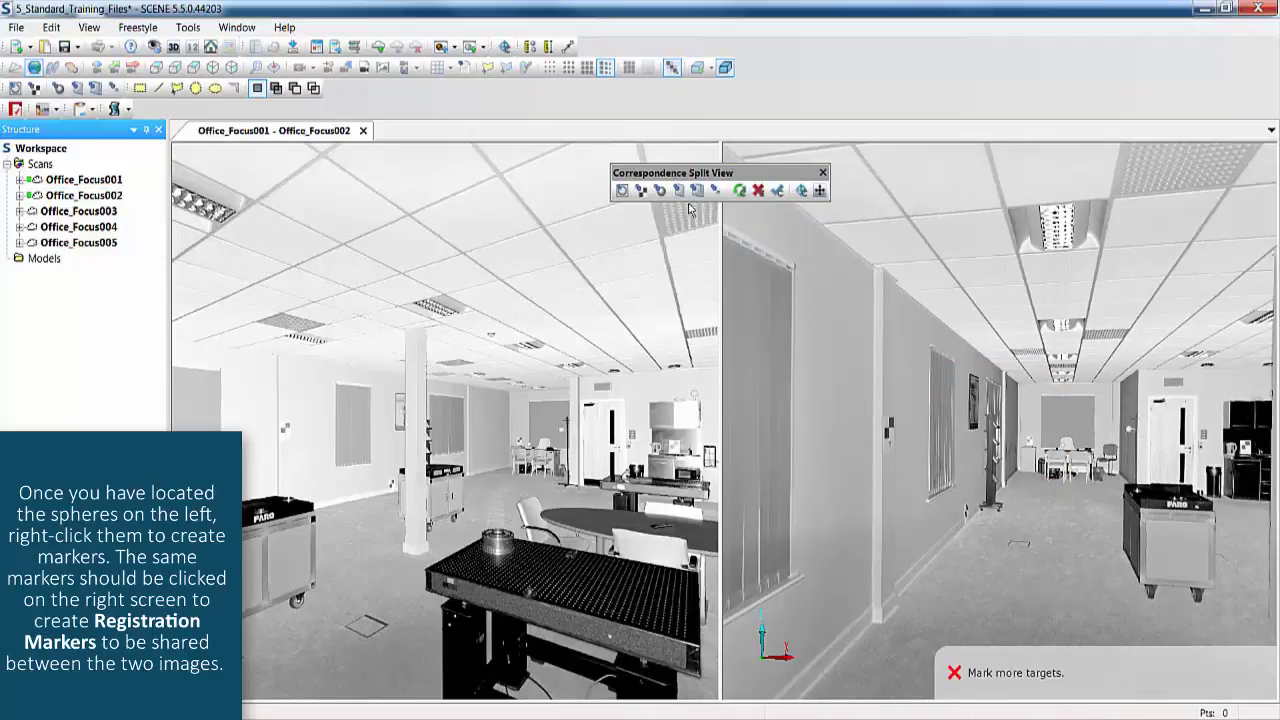
Mark the reference spheres as shared correspondence targets between both scans, then stop placing markers
click(58, 88)
click(221, 494)
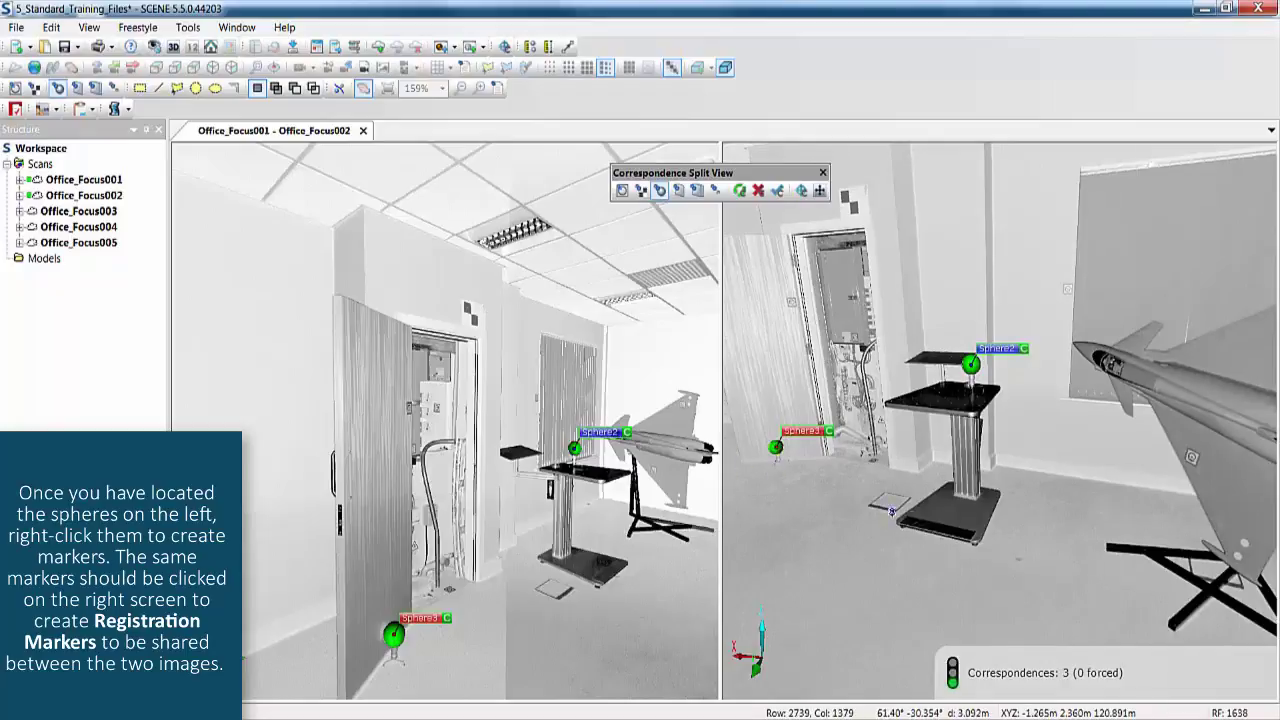
key(Escape)
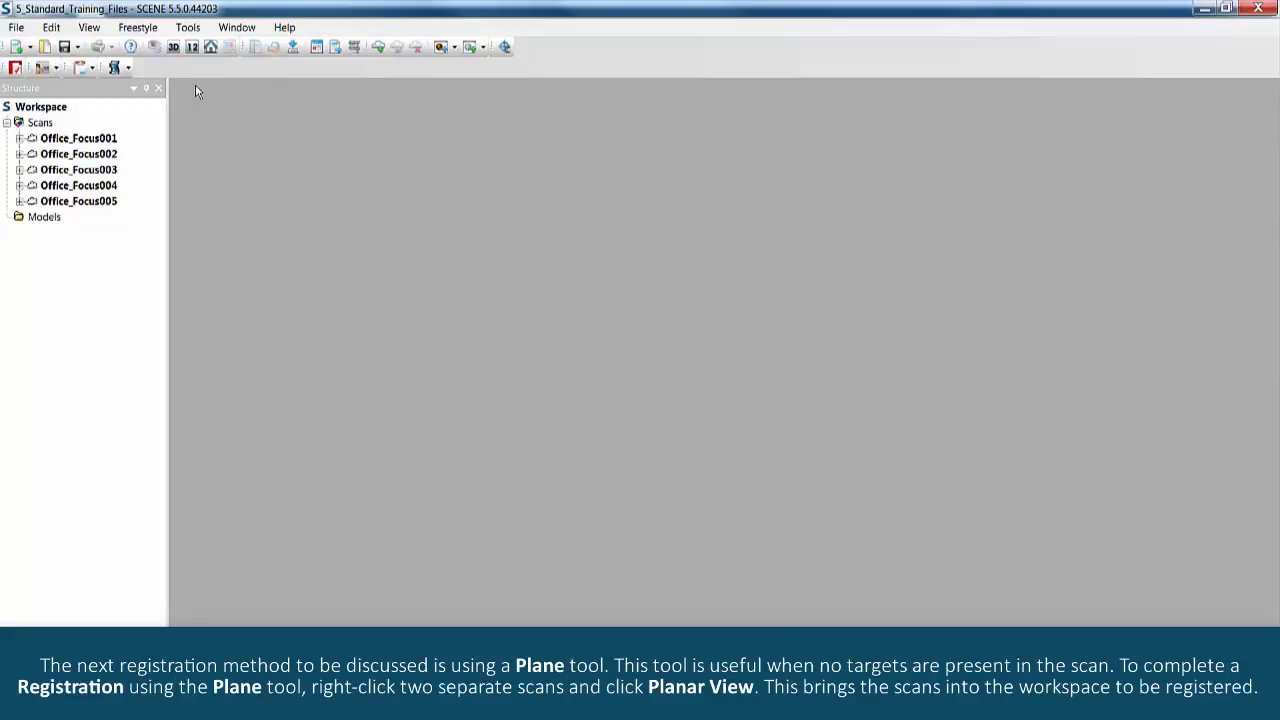
Select Office_Focus001 and Office_Focus002 and open both in Planar View
click(89, 142)
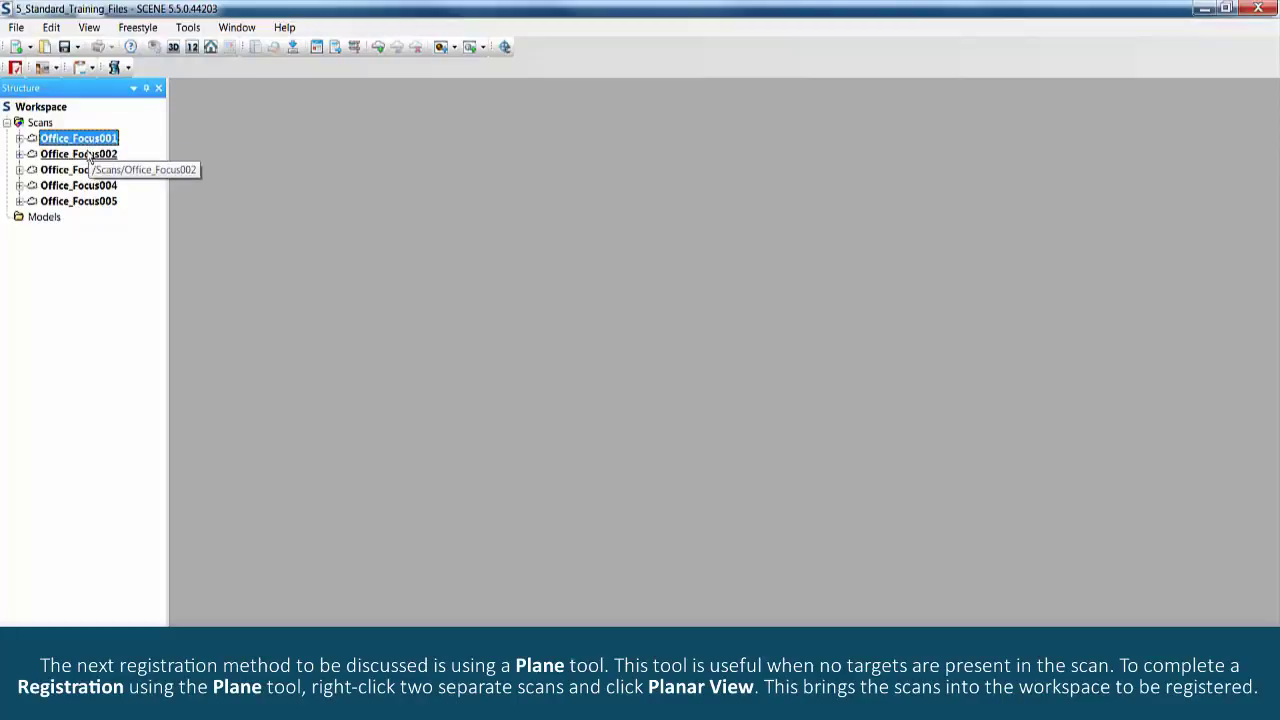
ctrl+click(90, 155)
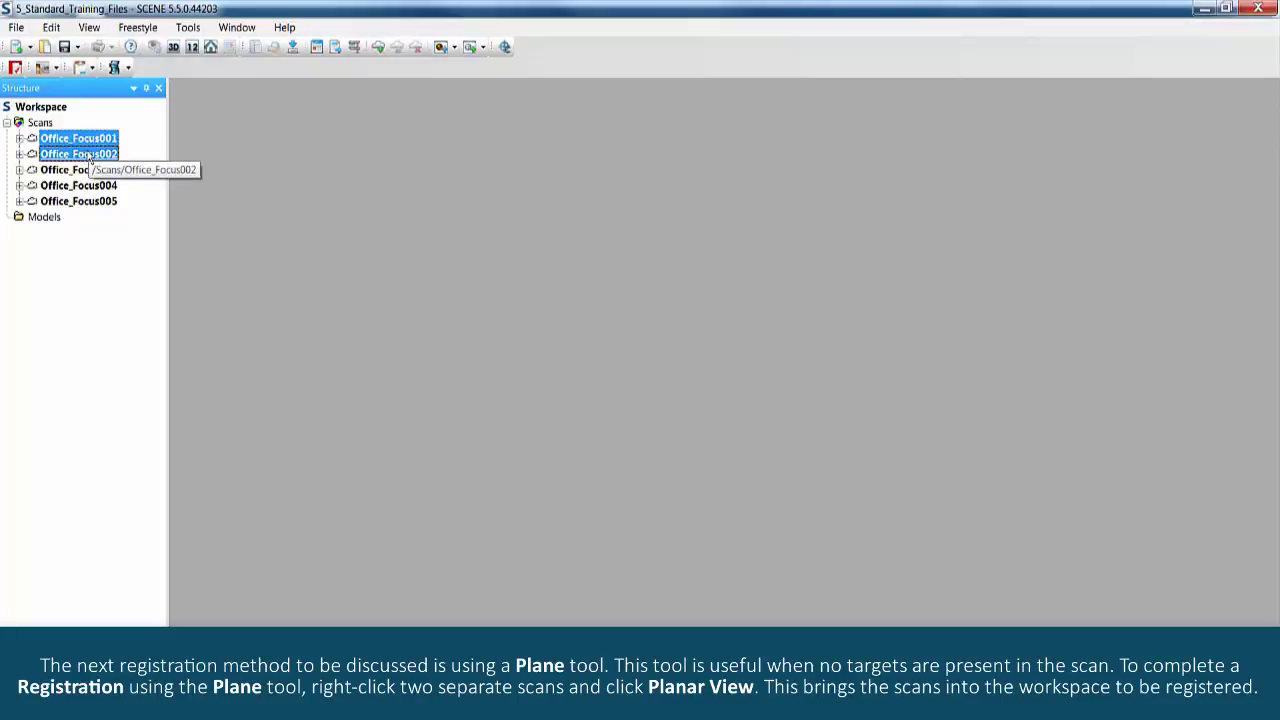
right_click(90, 157)
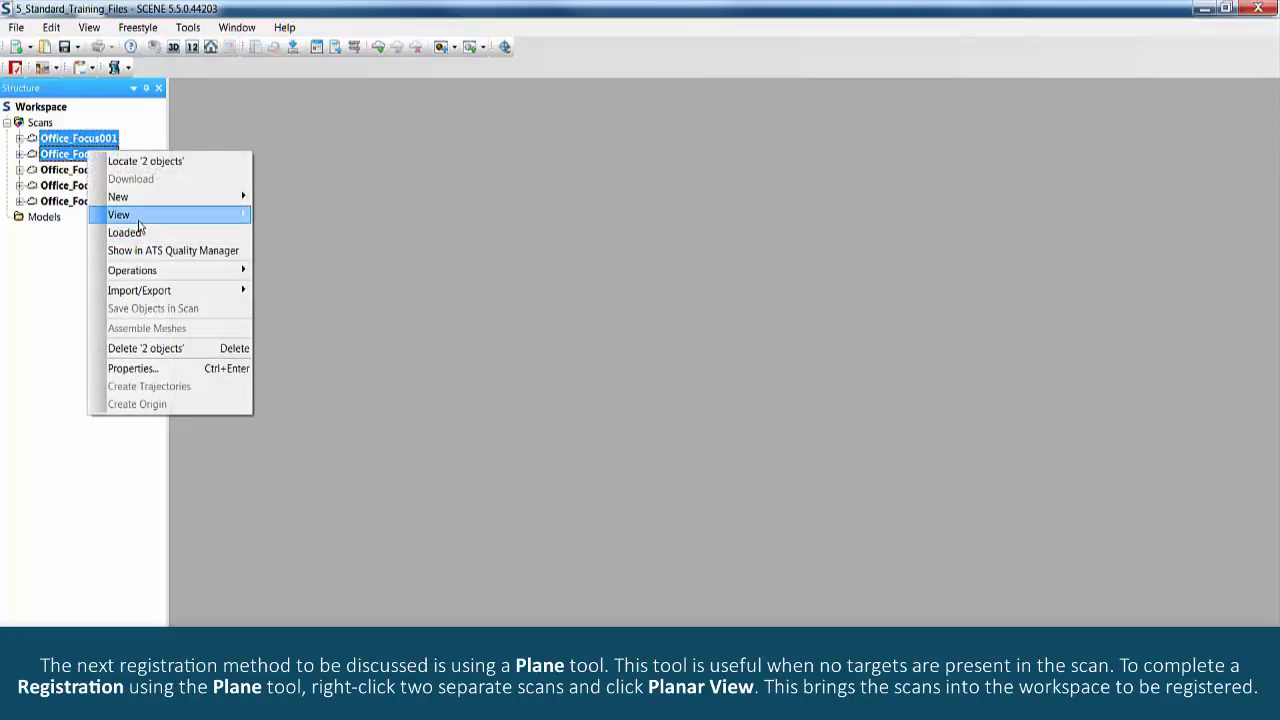
mouse_move(140, 218)
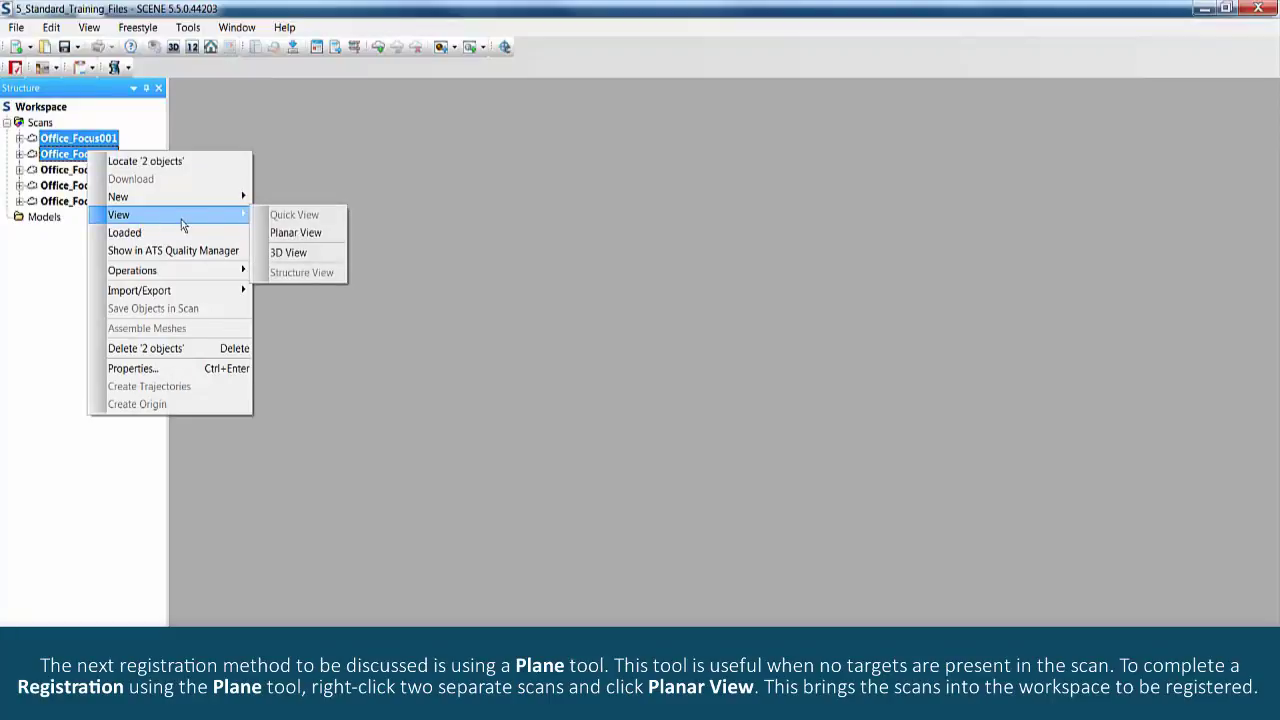
click(290, 233)
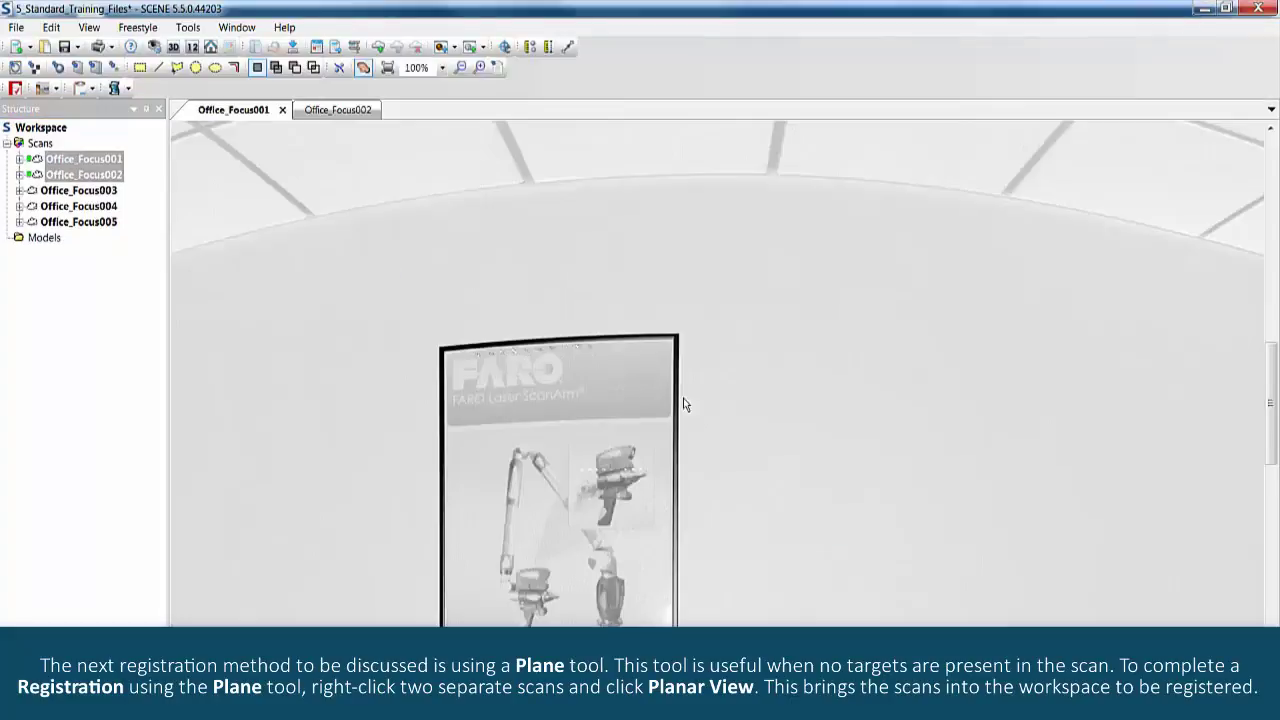
Outline the wall patch above the door in Office_Focus001 with a polygon and create a Plane from it
drag(686, 400, 817, 432)
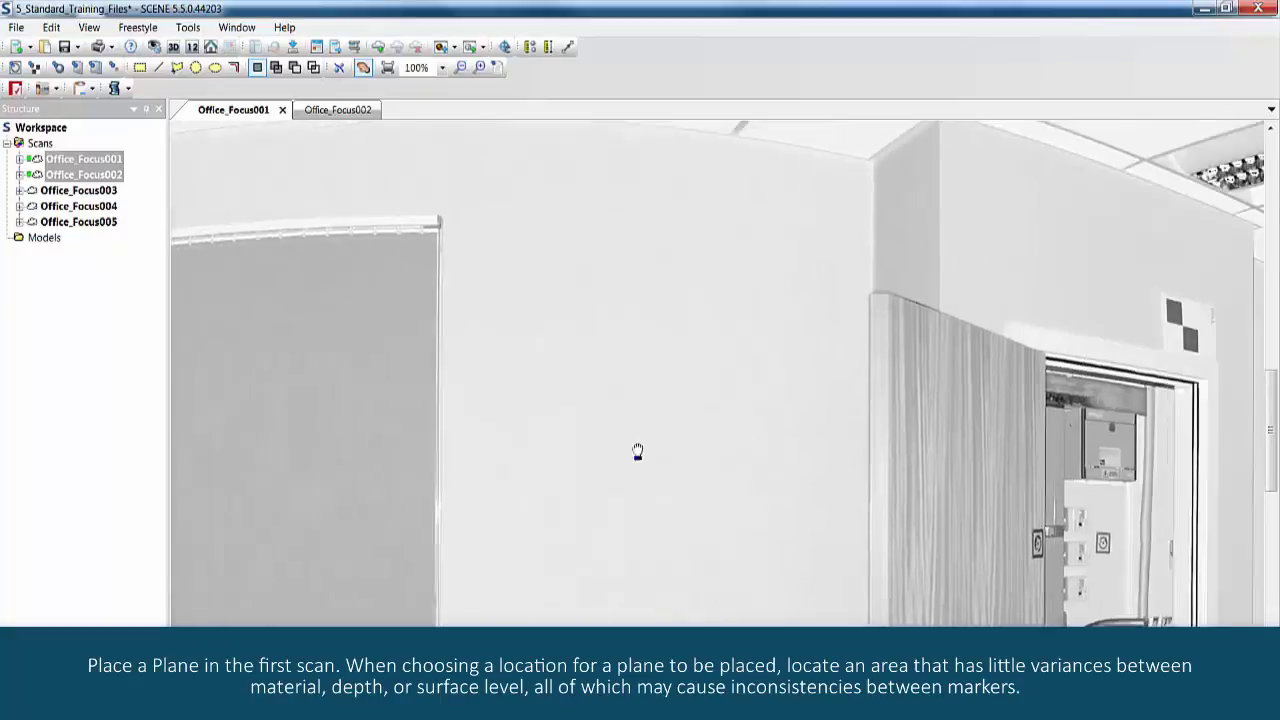
drag(631, 449, 745, 457)
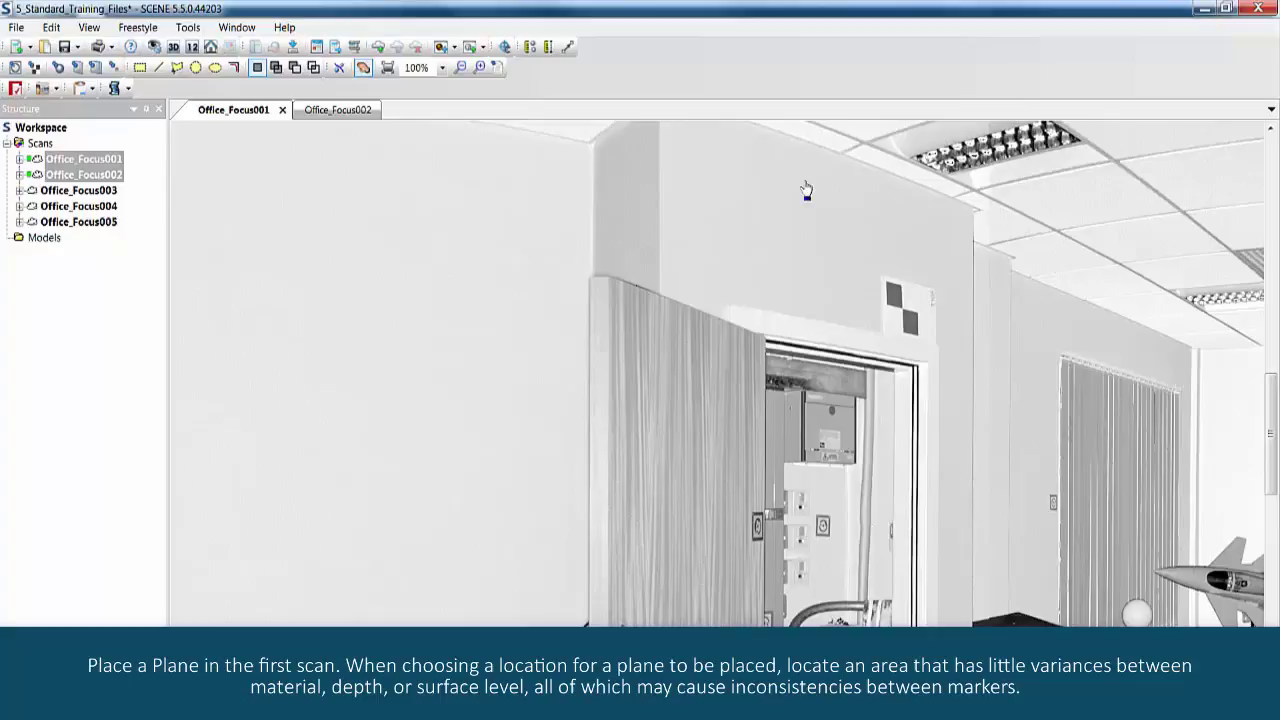
drag(807, 190, 807, 200)
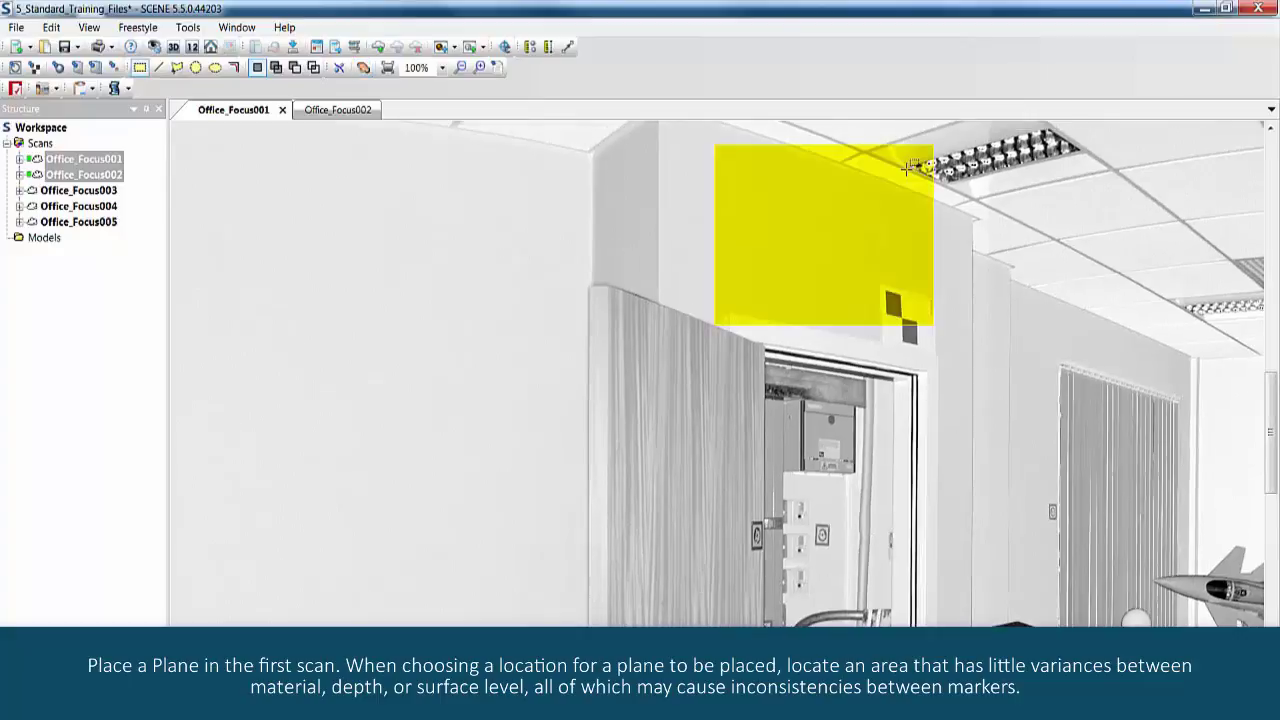
click(177, 70)
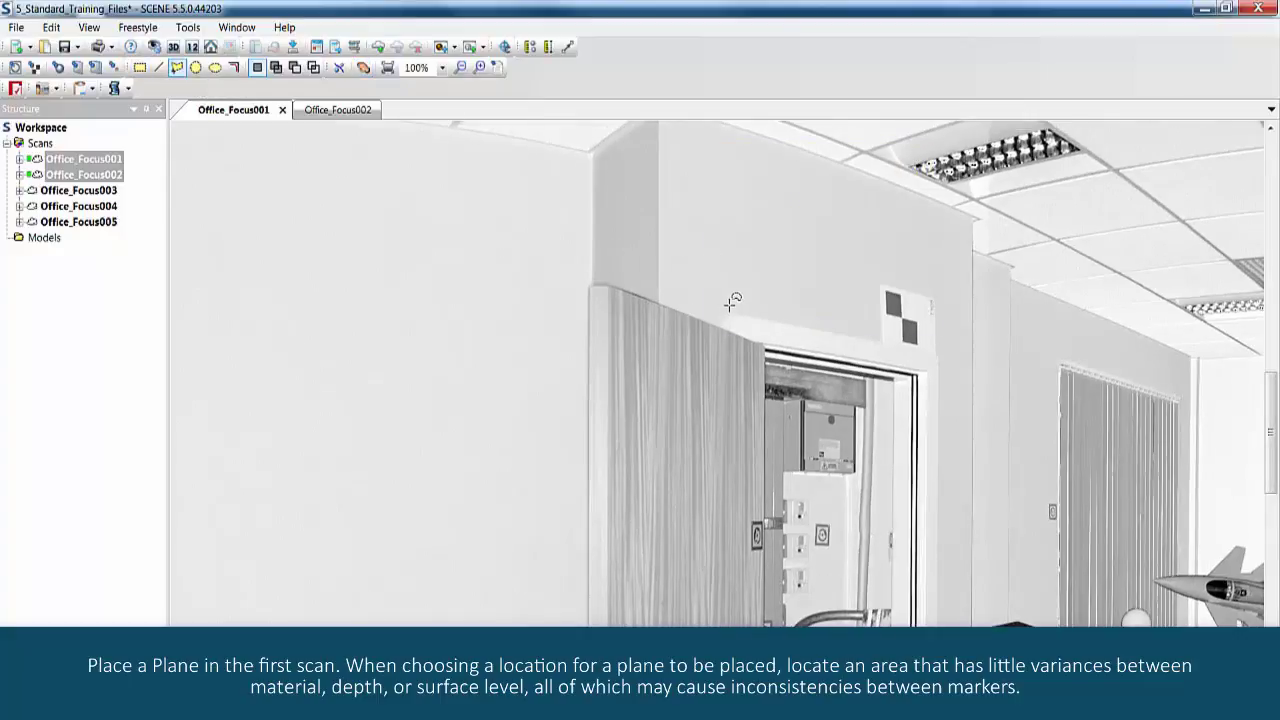
click(730, 302)
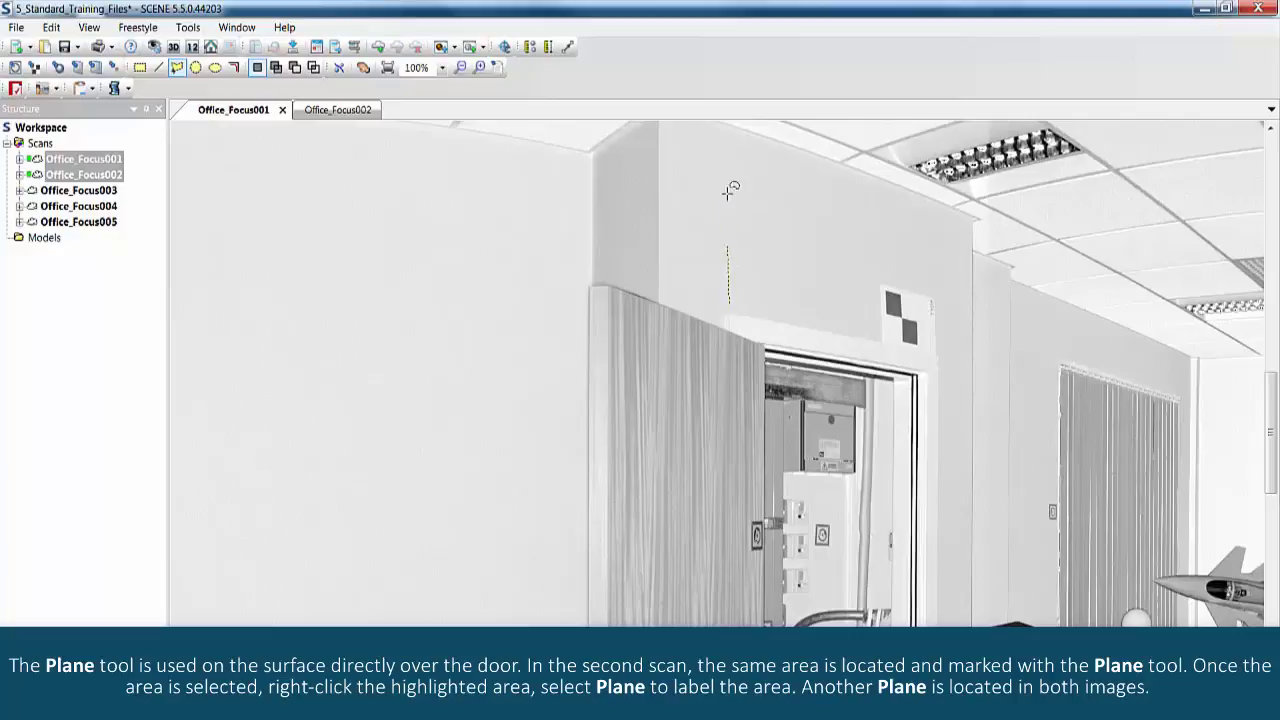
click(730, 140)
click(866, 186)
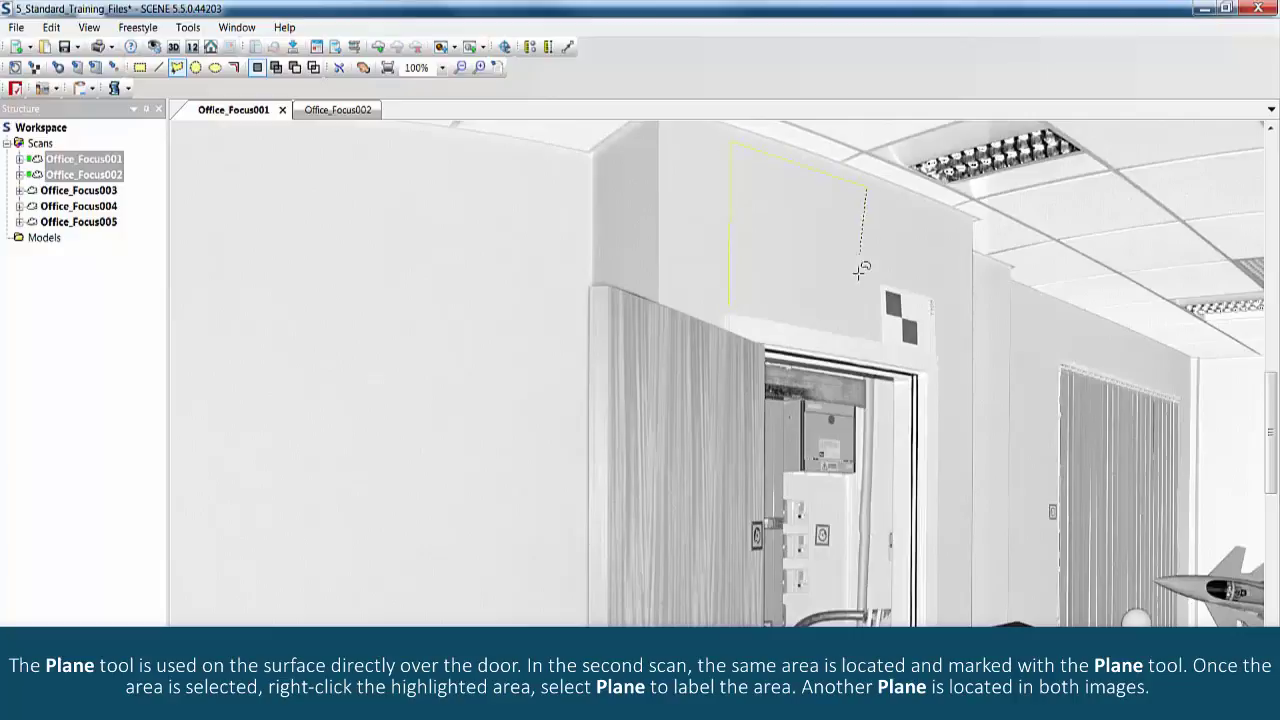
double_click(868, 332)
right_click(797, 241)
mouse_move(829, 303)
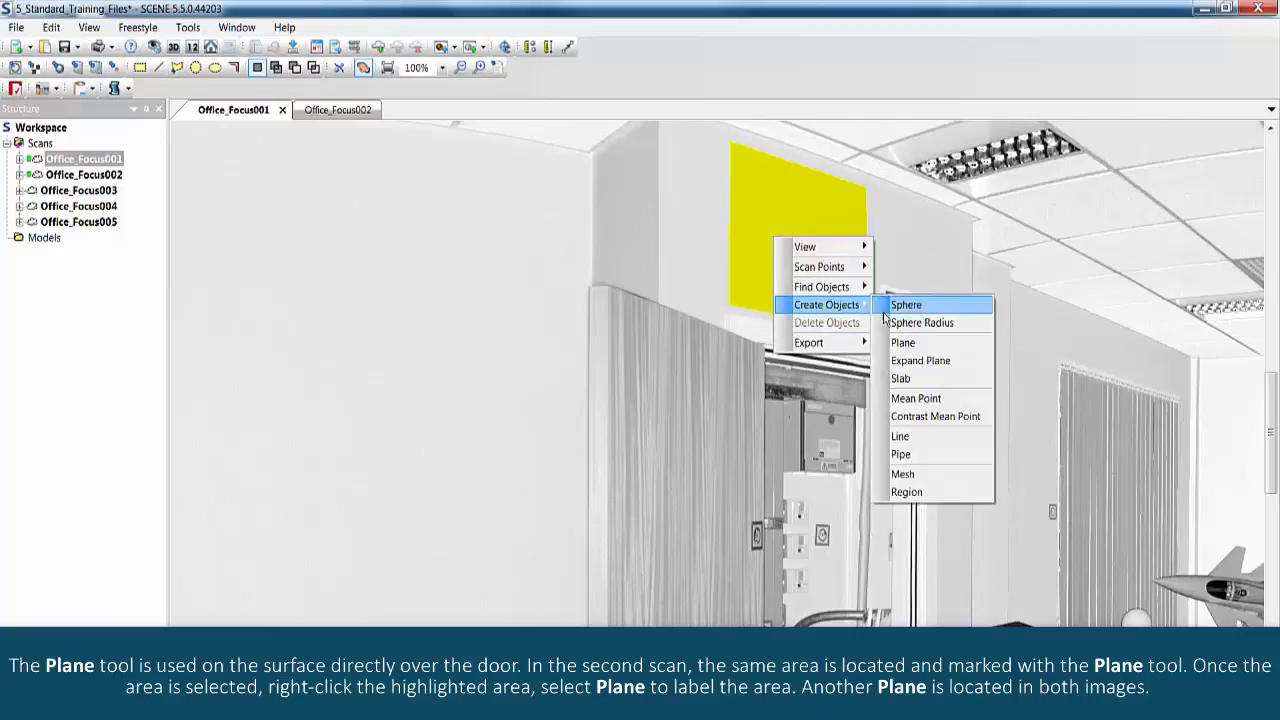
click(903, 341)
Dismiss the new plane's properties and switch to Office_Focus002, turning the view toward the door
key(Return)
click(335, 110)
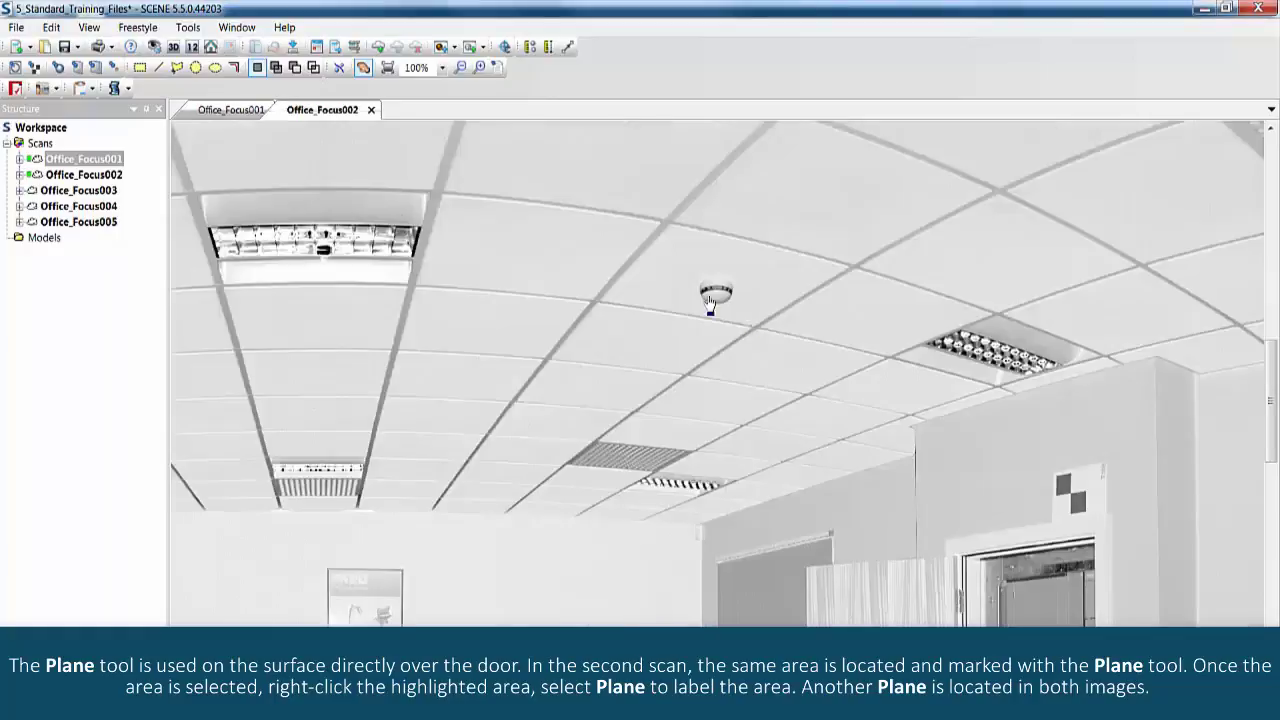
drag(862, 452, 749, 329)
scroll(857, 440, up, 3)
Outline the wall above the door as a Plane, then begin a polygon around the exit sign
click(177, 67)
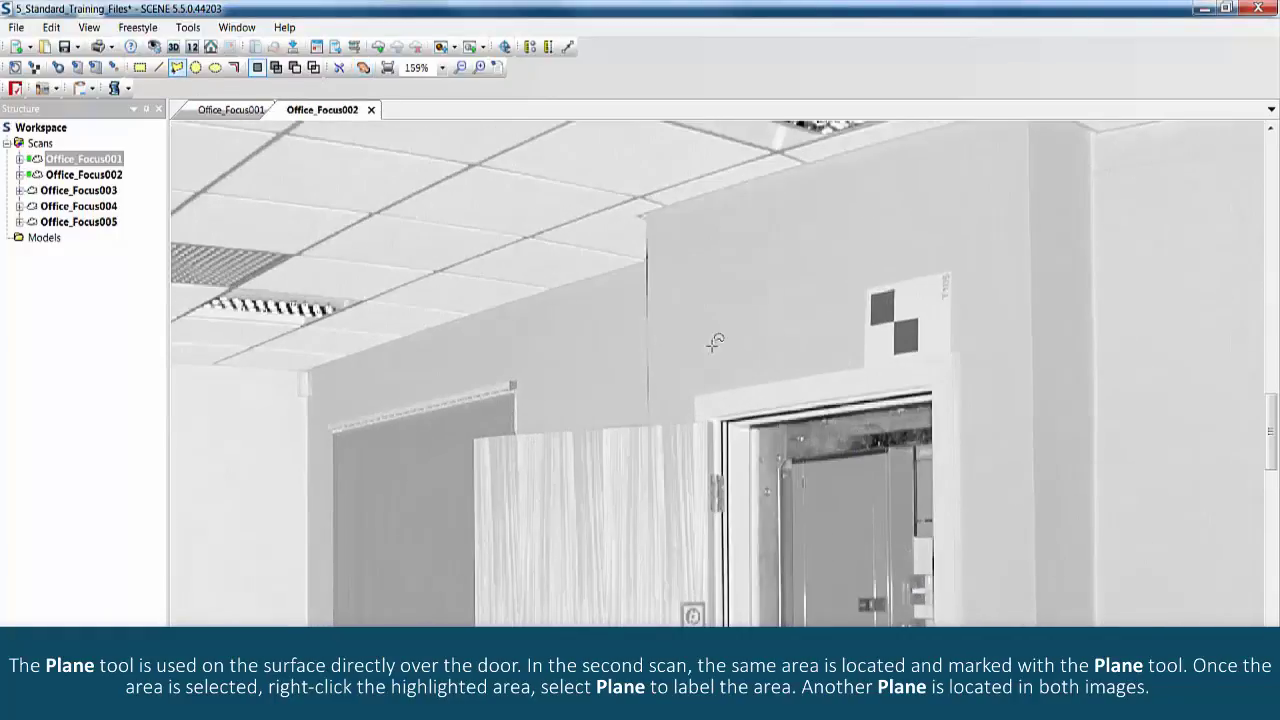
click(698, 382)
click(698, 212)
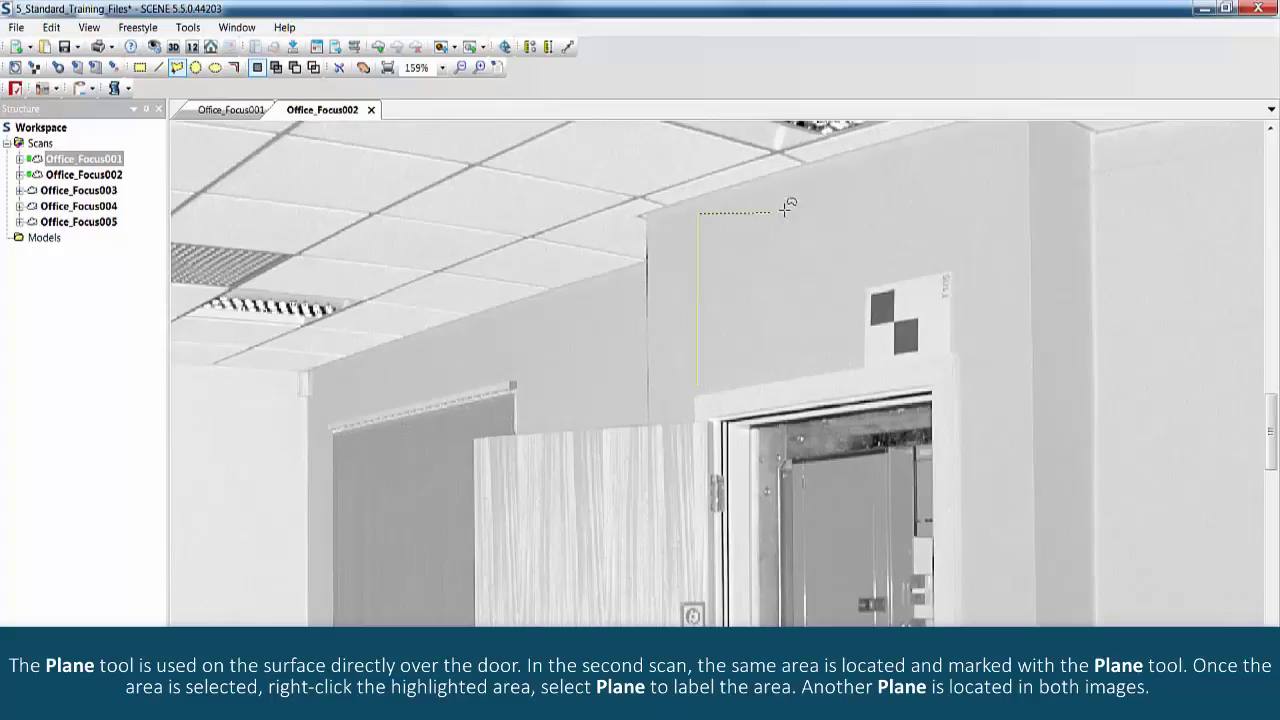
click(837, 177)
click(840, 360)
right_click(840, 360)
mouse_move(803, 352)
click(882, 380)
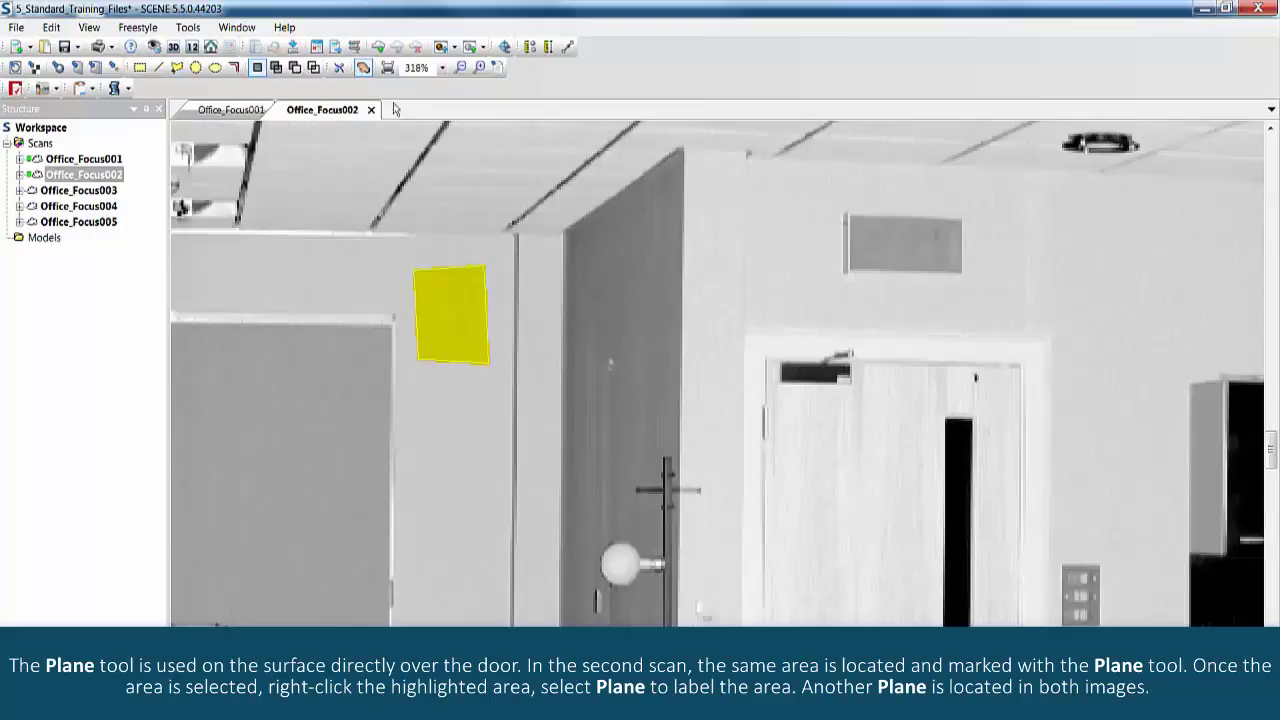
click(176, 67)
click(857, 218)
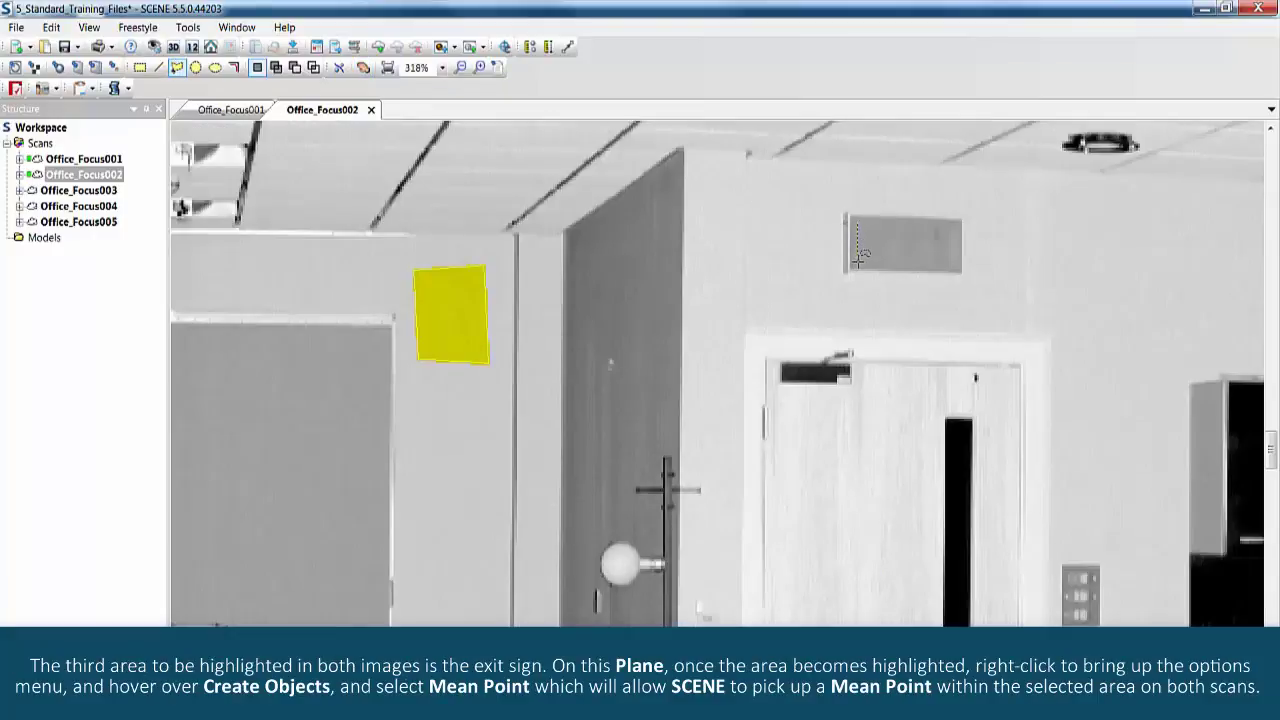
Close the exit-sign outline and create a Mean Point from it, confirming it as Point3d
click(857, 262)
click(953, 262)
click(955, 221)
right_click(899, 246)
mouse_move(966, 320)
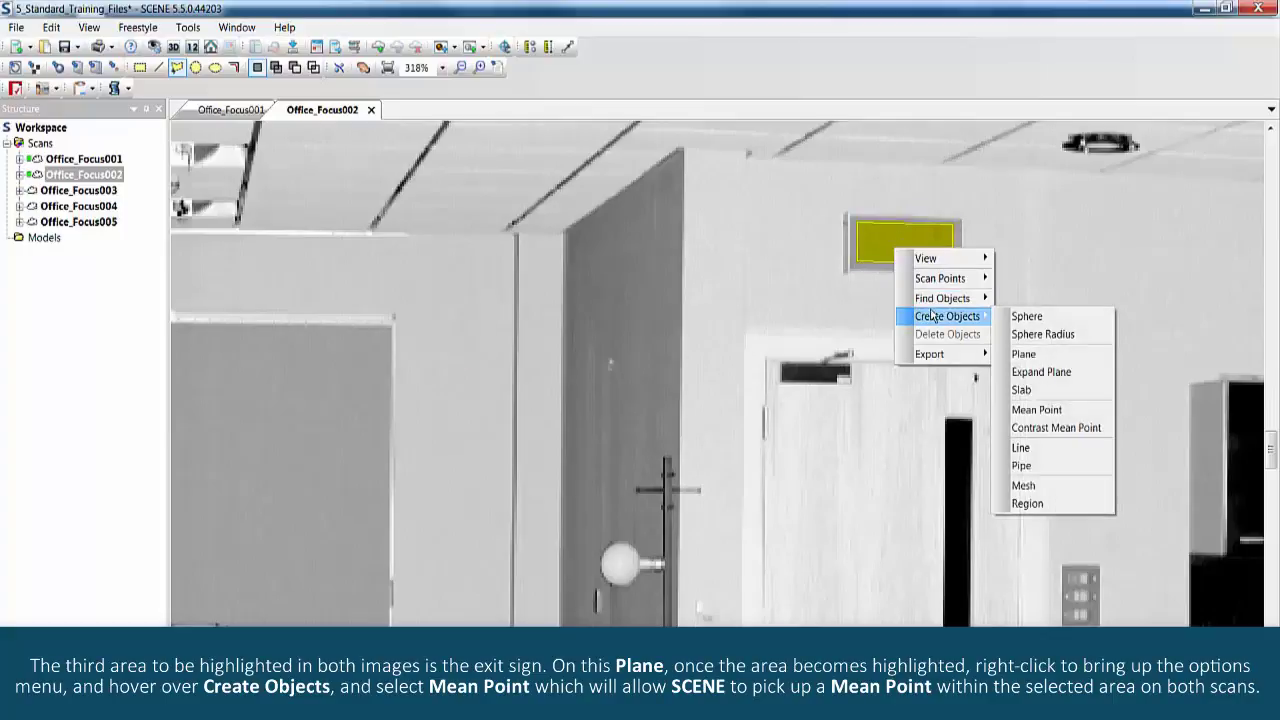
click(1037, 410)
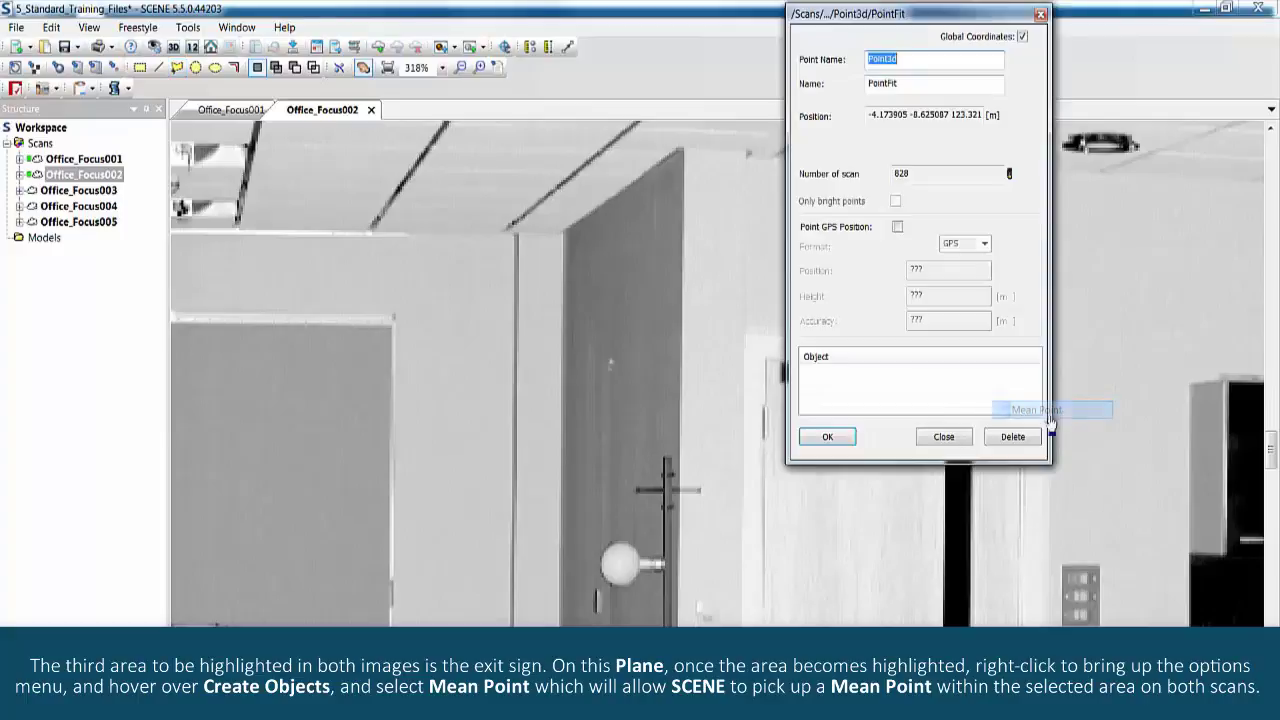
click(829, 435)
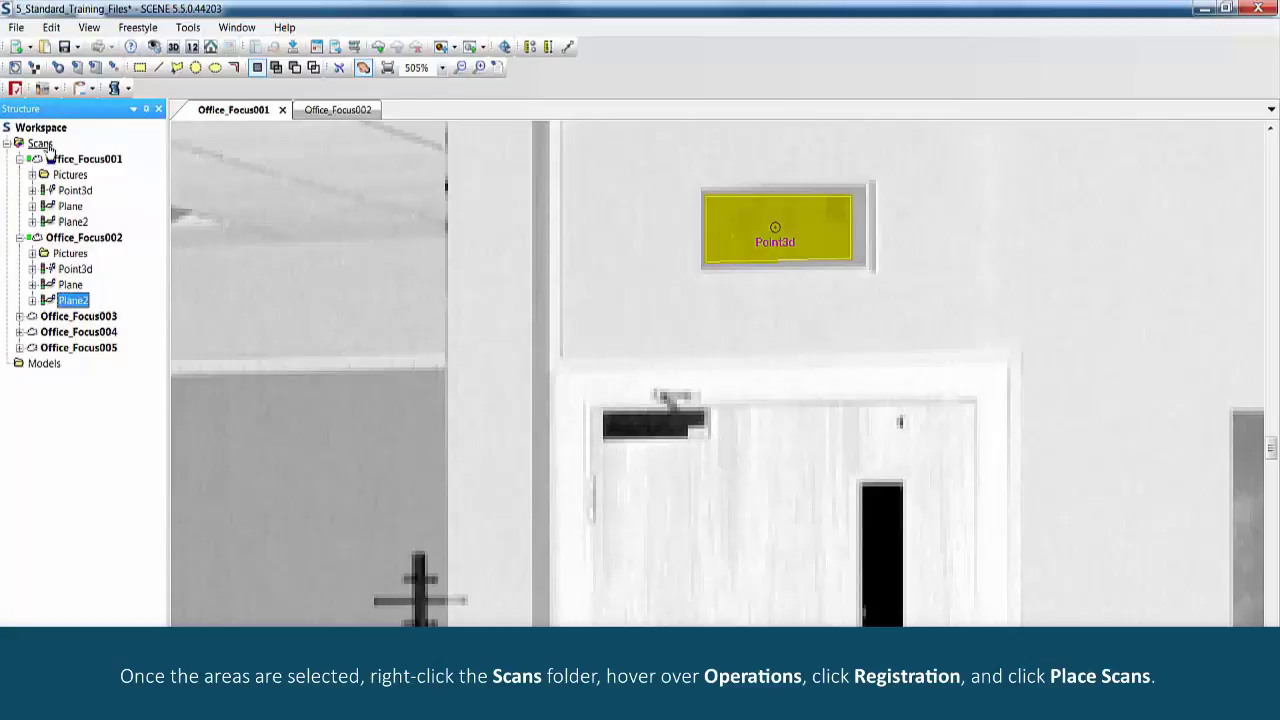
Open Operations > Registration > Place Scans from the Scans folder
right_click(47, 145)
mouse_move(195, 247)
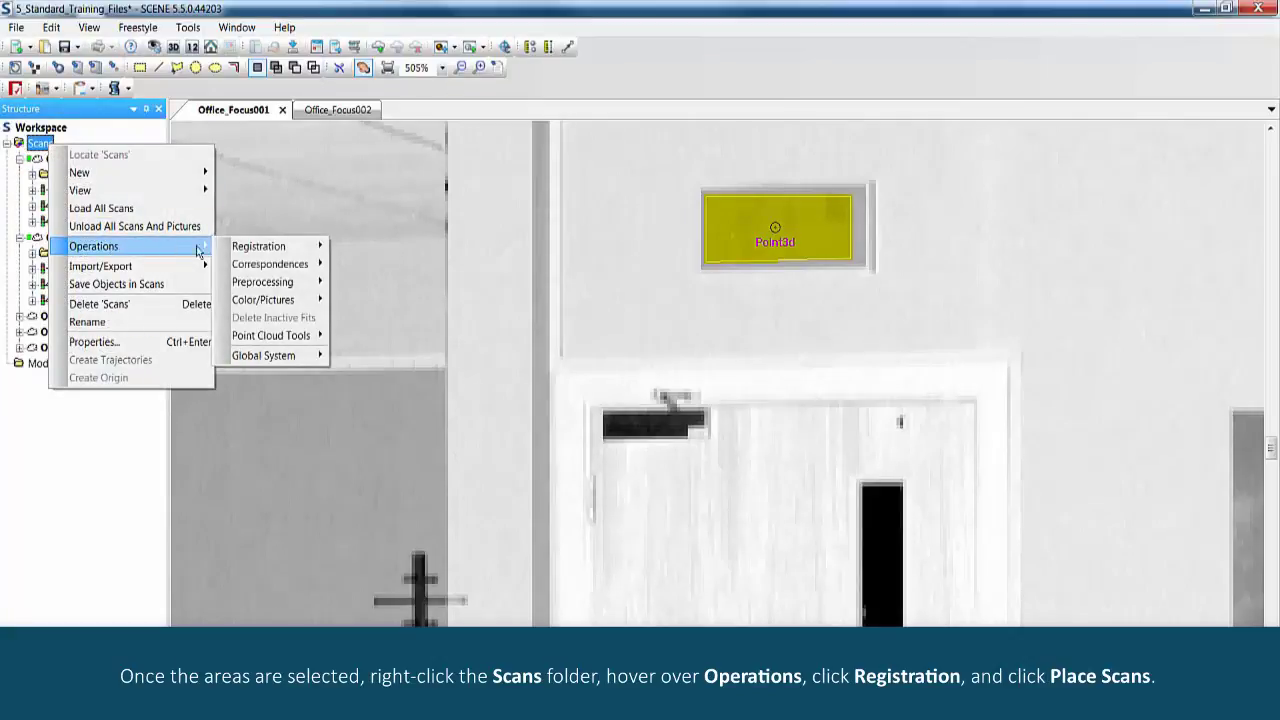
click(262, 248)
click(372, 299)
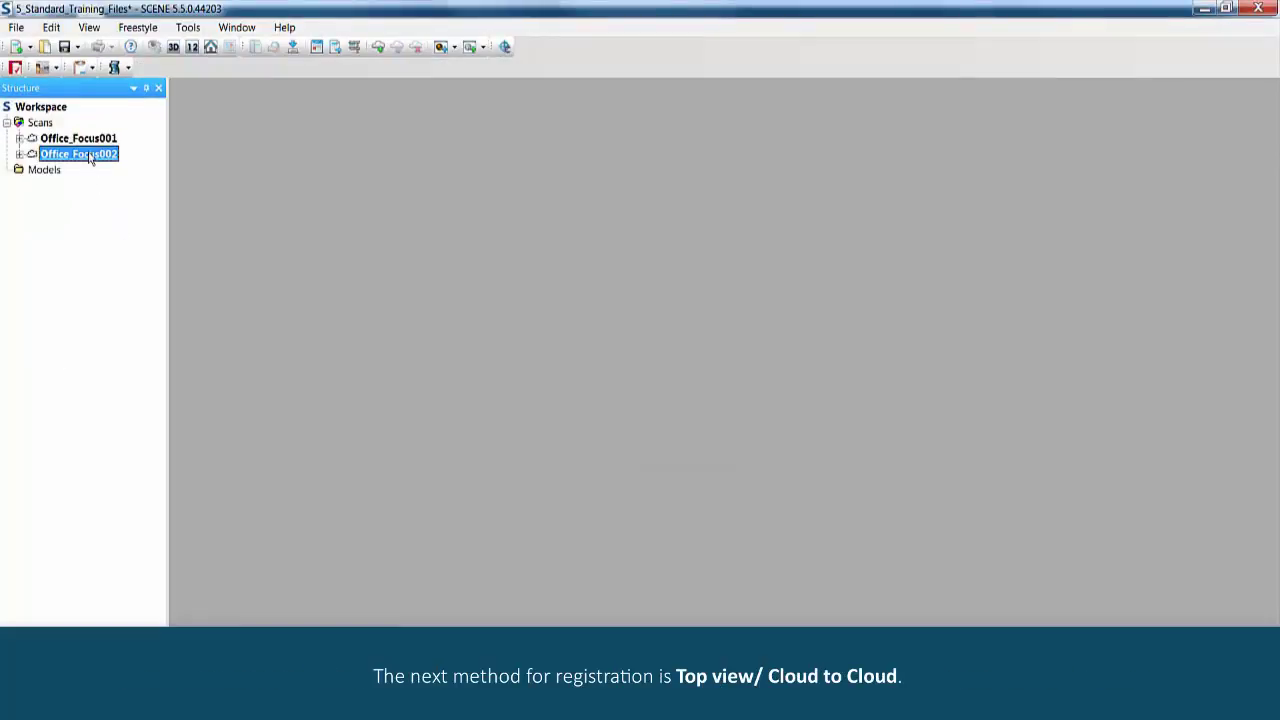
Load both Office scans into the Correspondence View and drag them far apart
click(90, 139)
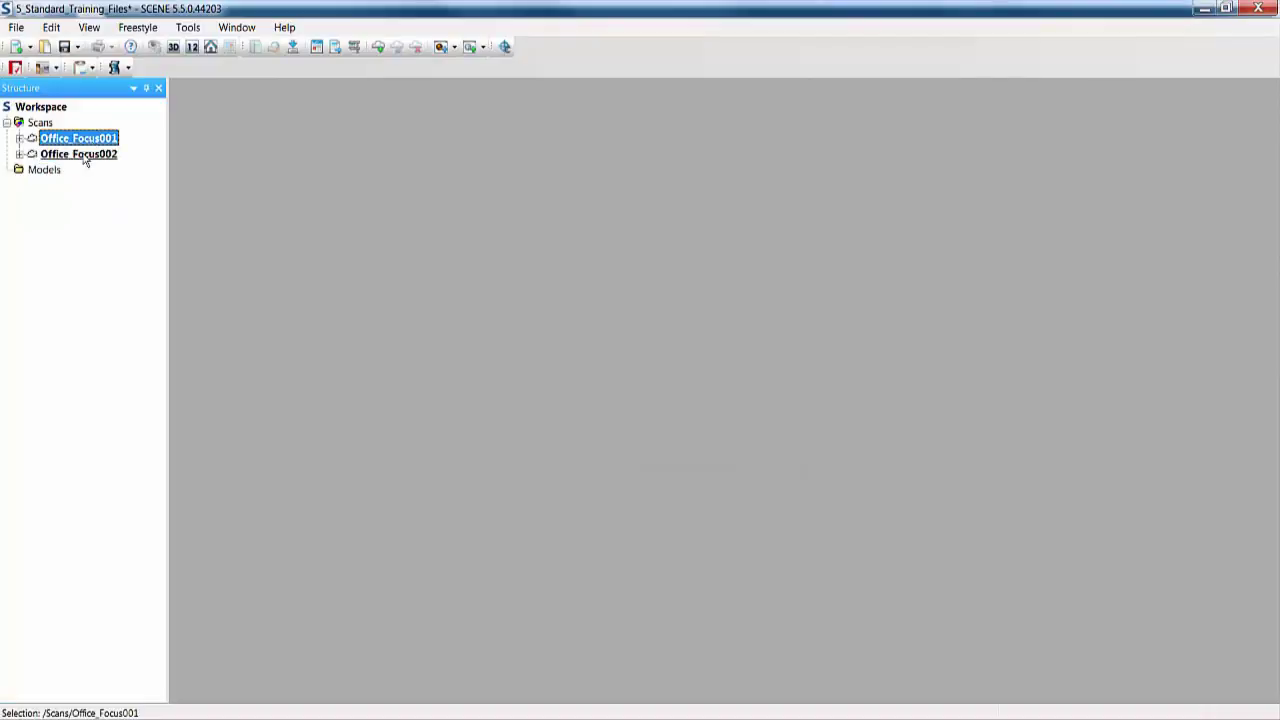
shift+click(85, 155)
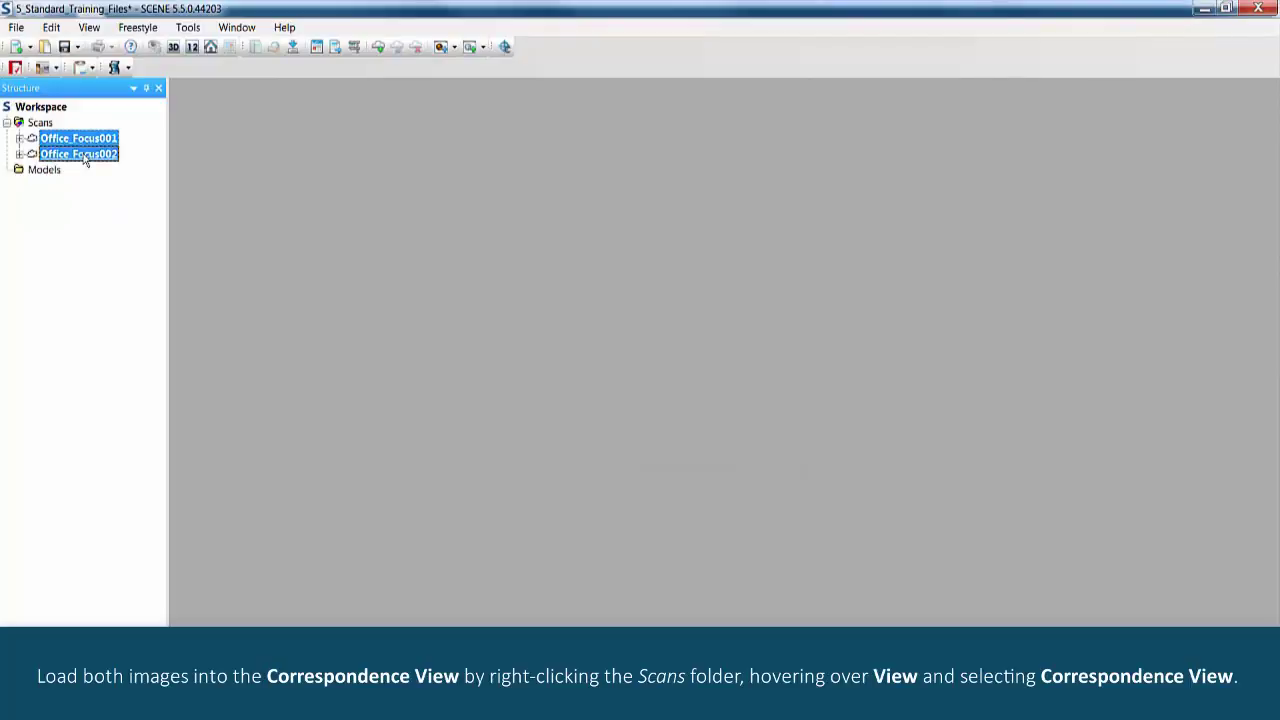
right_click(85, 158)
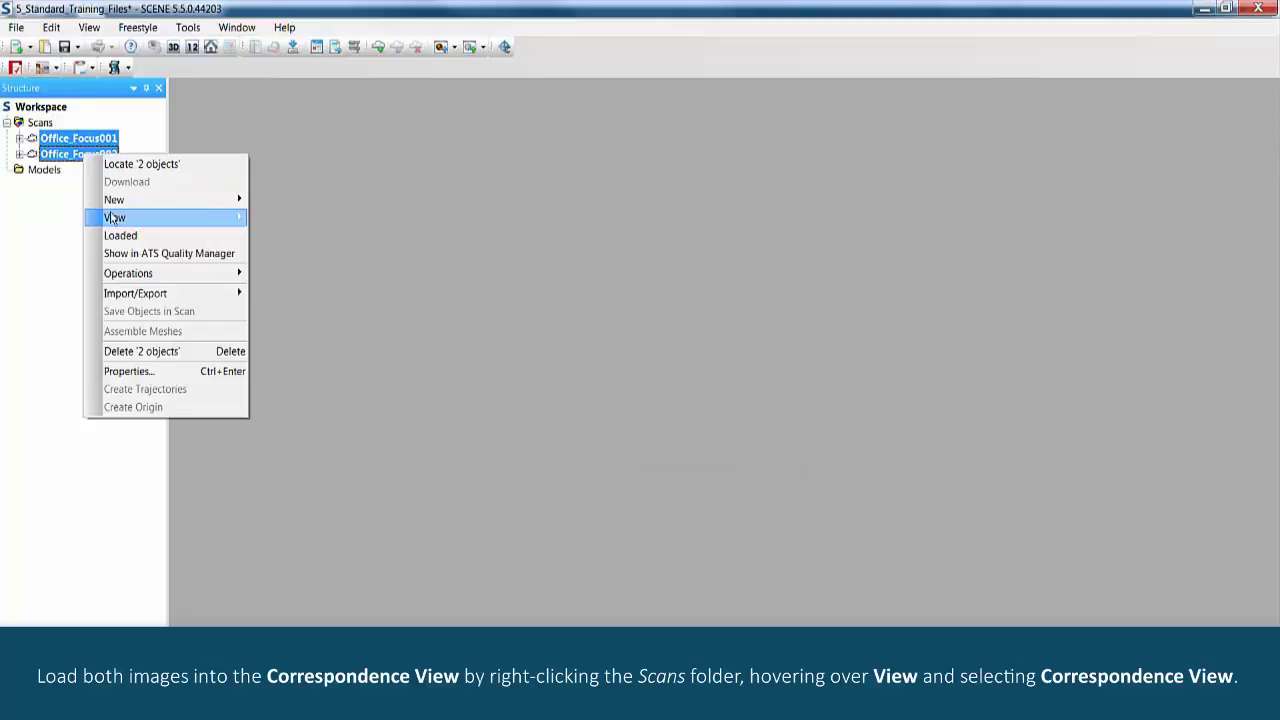
mouse_move(113, 218)
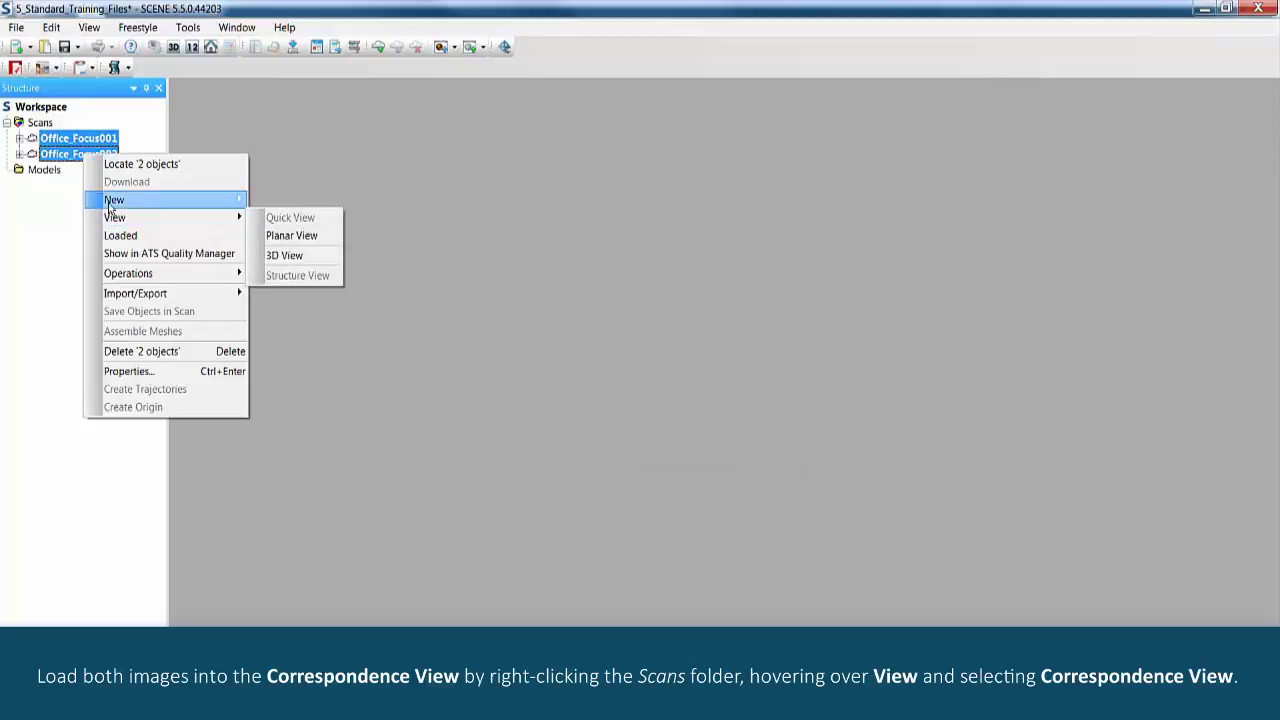
right_click(52, 124)
right_click(54, 126)
mouse_move(106, 171)
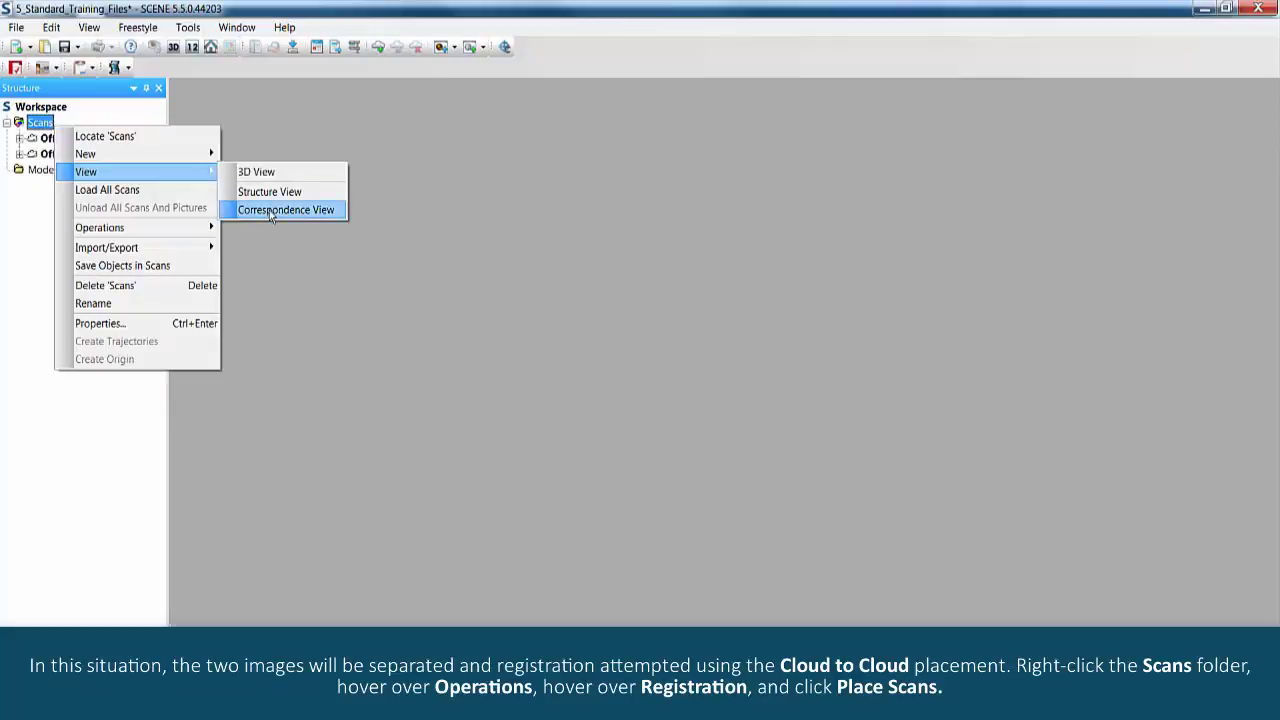
click(269, 210)
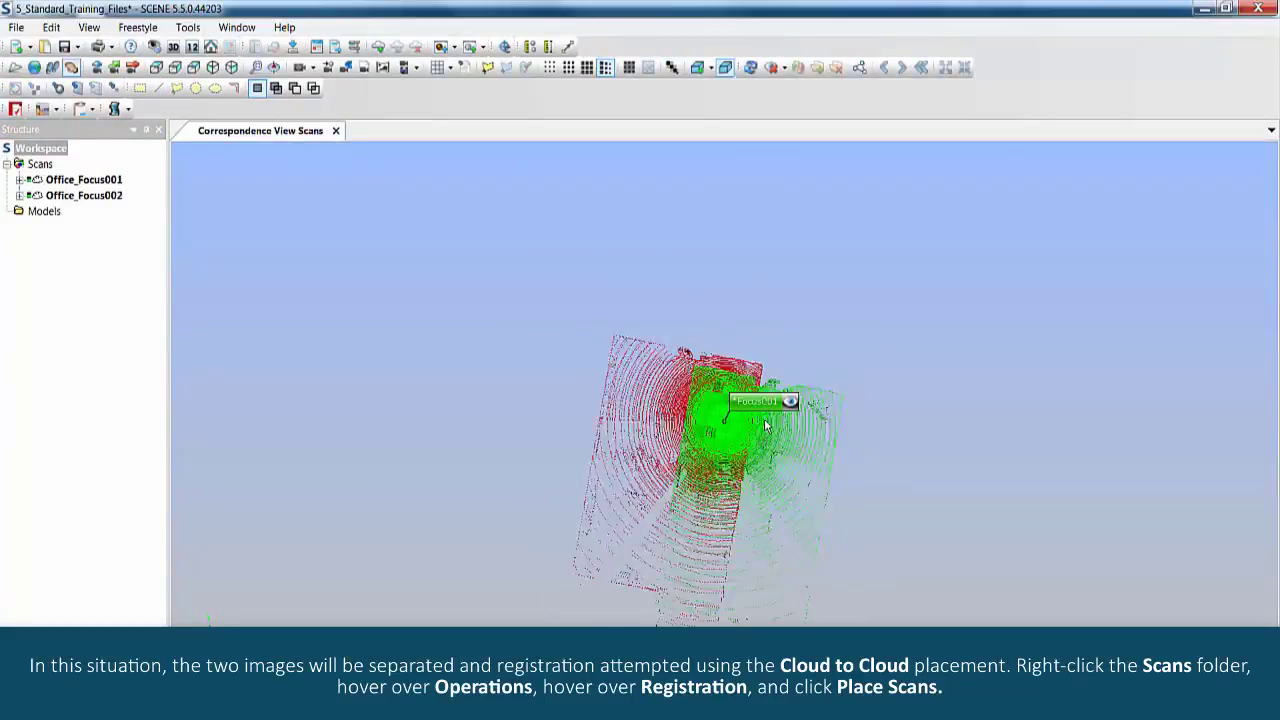
drag(767, 410, 1032, 435)
drag(725, 415, 366, 276)
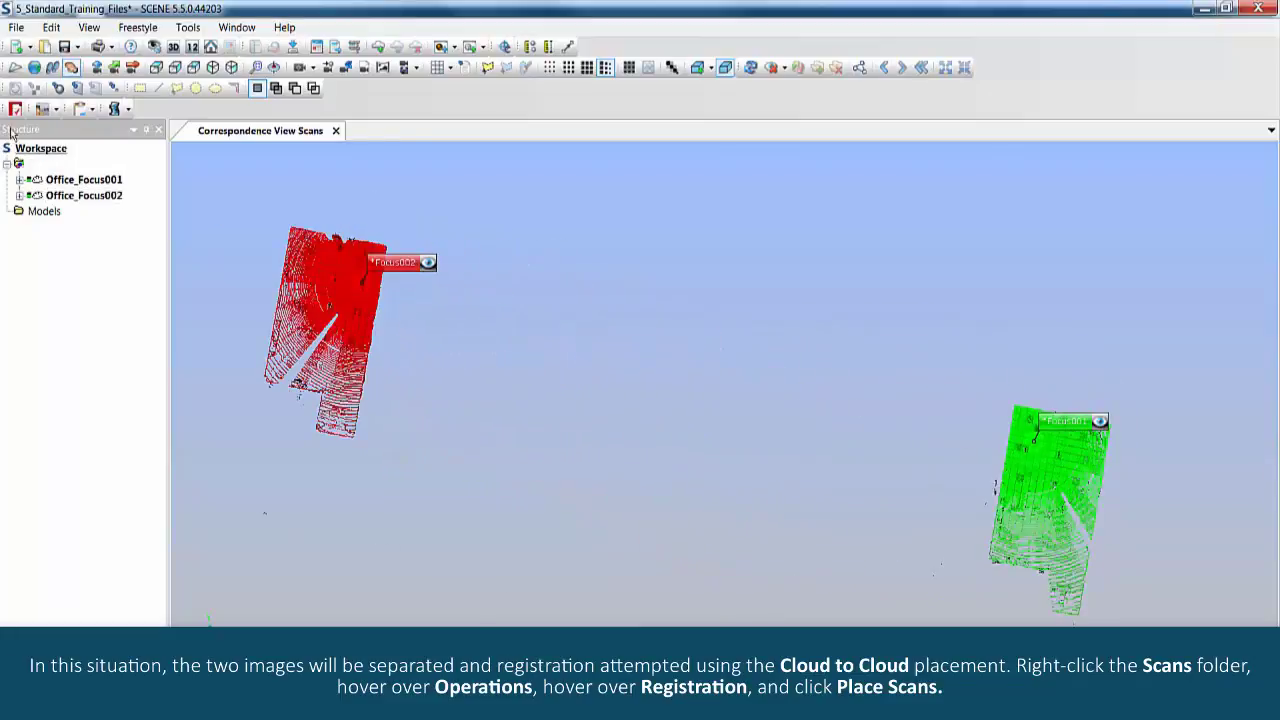
Open the Place Scans settings for the Scans folder and expand the Placement Mode list
right_click(40, 163)
mouse_move(84, 281)
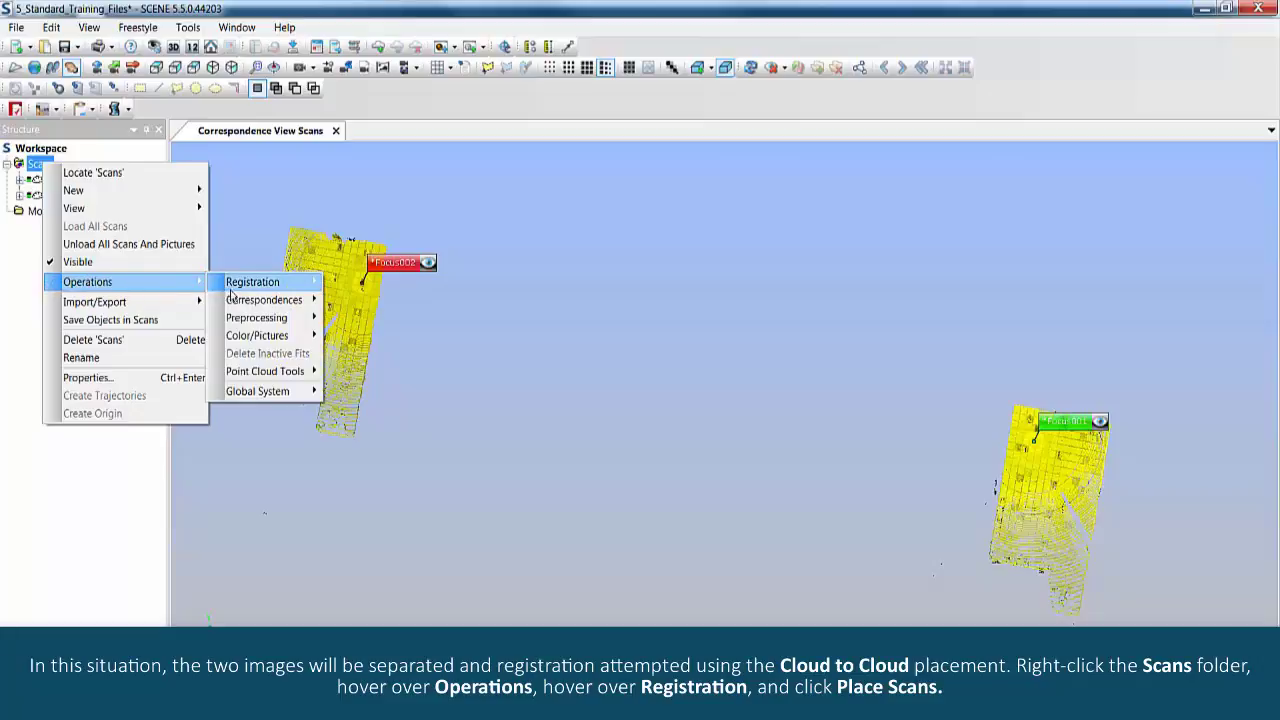
mouse_move(245, 284)
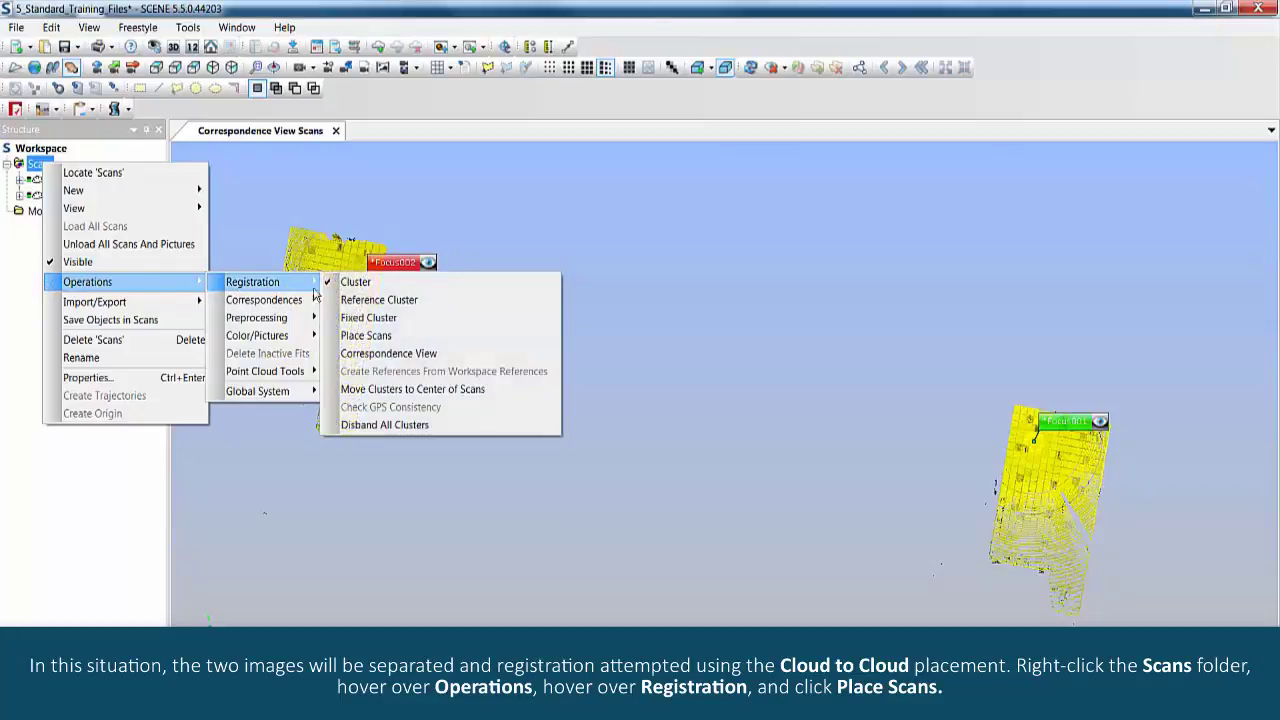
click(378, 334)
click(744, 187)
Run Cloud to Cloud placement at 0.05 m subsampling, 30 iterations, 10 m search distance, then dismiss Error 247
click(680, 219)
drag(640, 156, 450, 196)
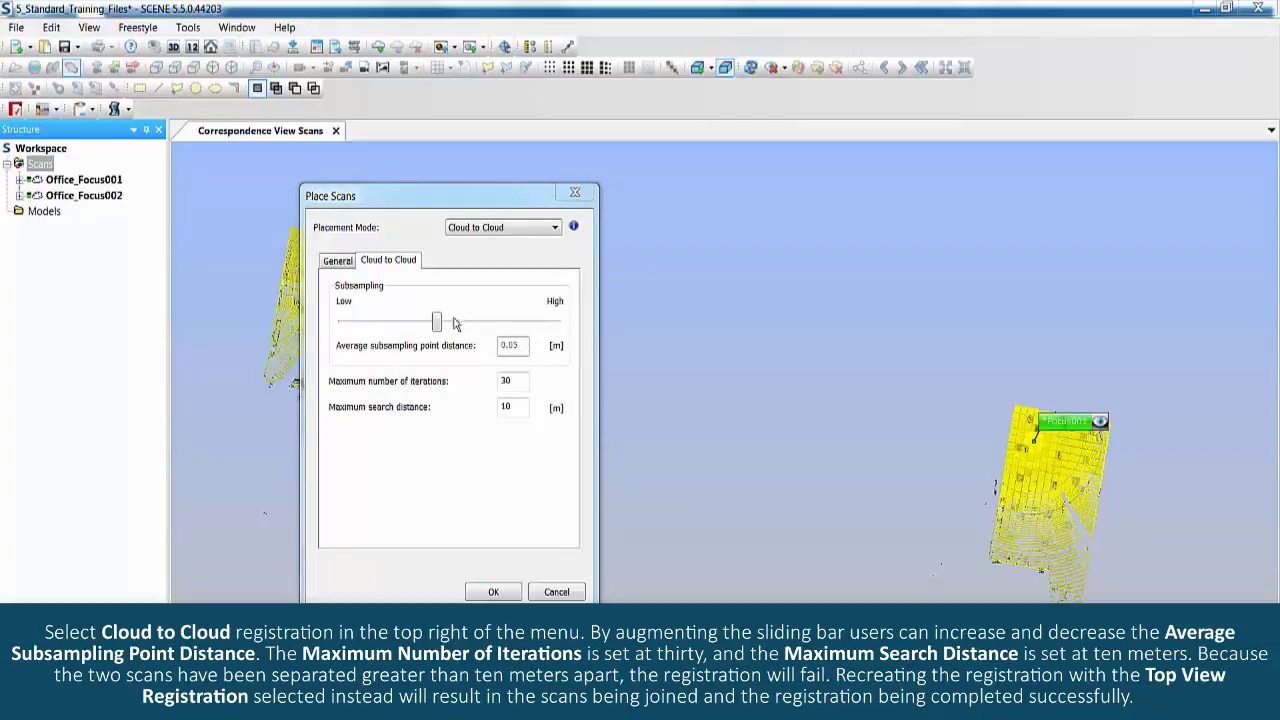
drag(453, 323, 343, 322)
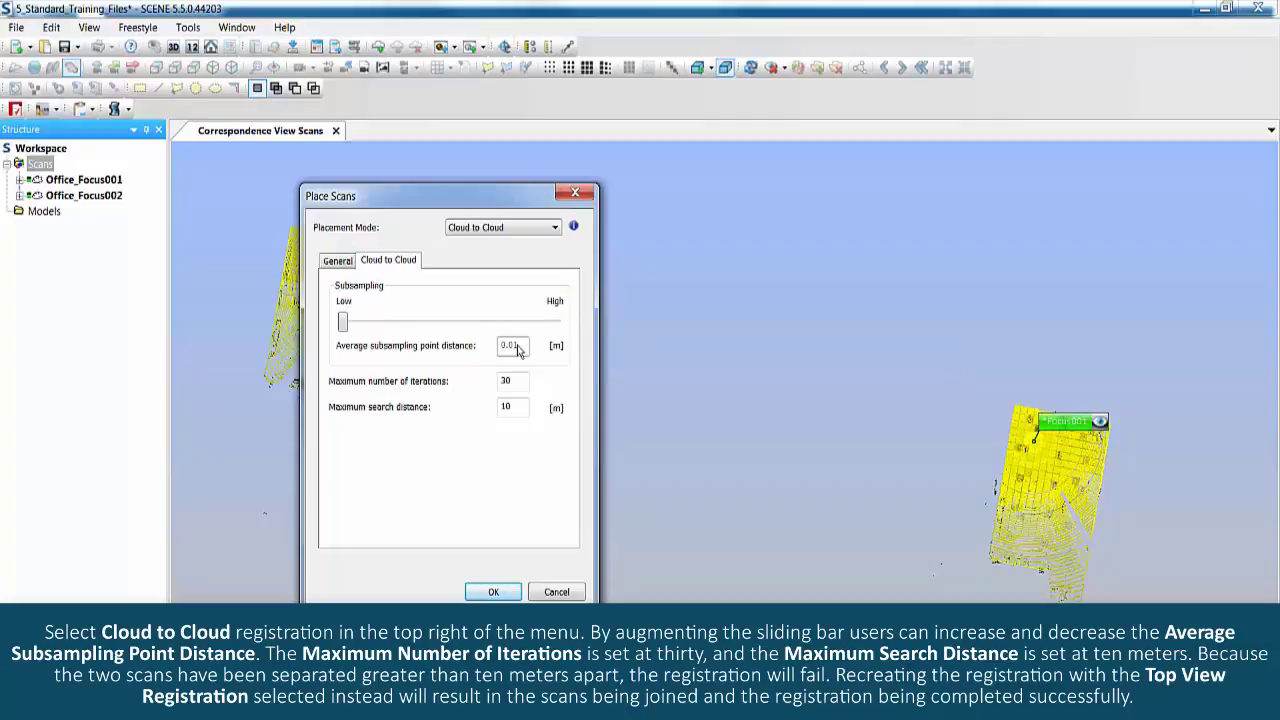
drag(343, 322, 436, 322)
double_click(503, 378)
key(Tab)
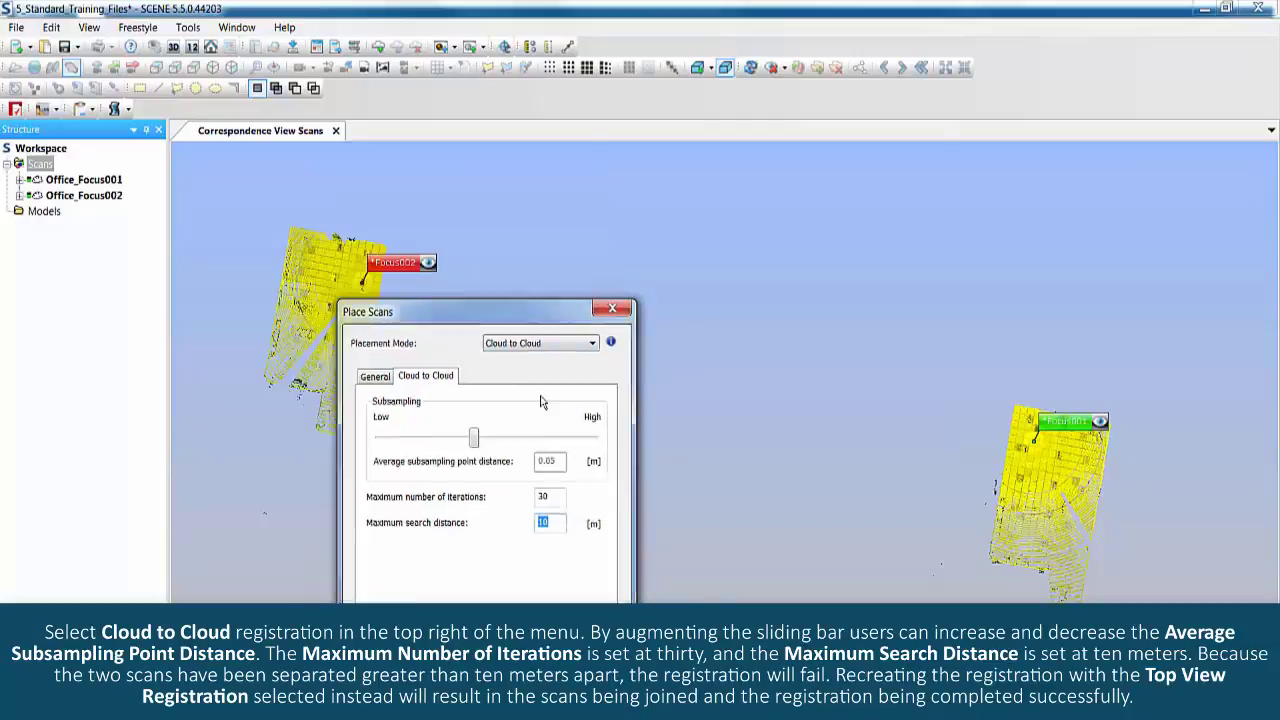
drag(510, 317, 722, 245)
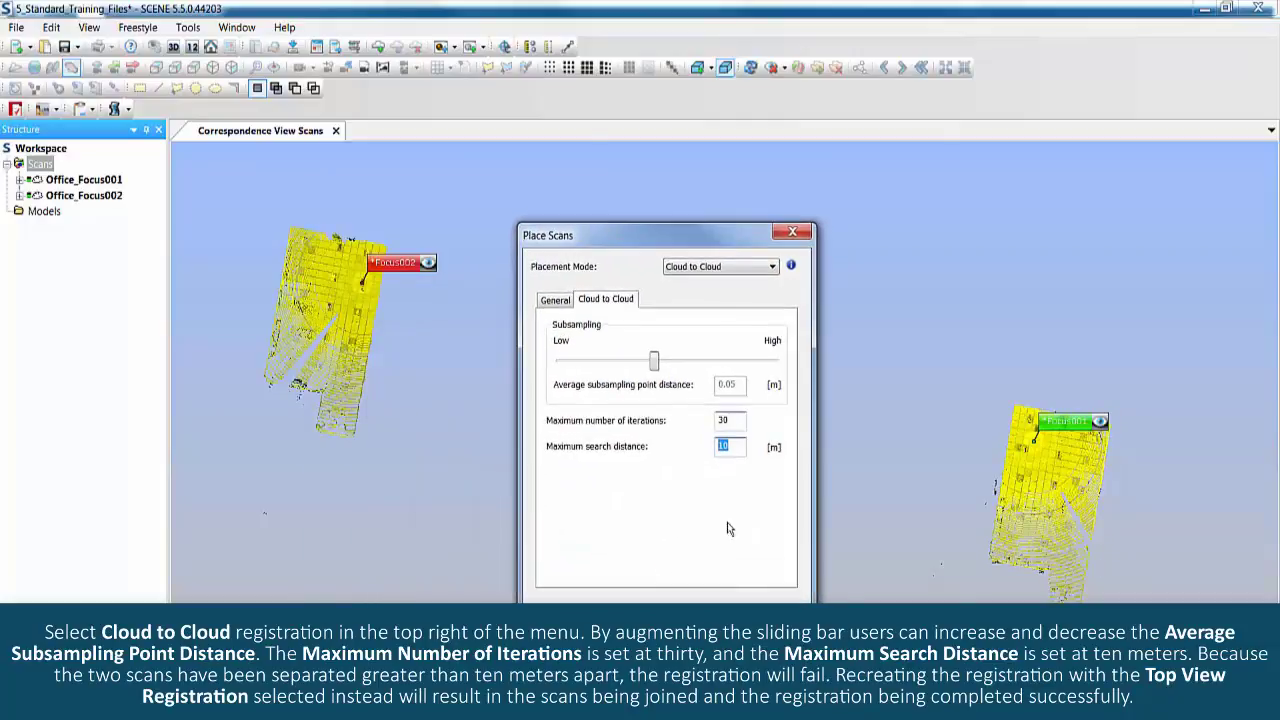
key(Return)
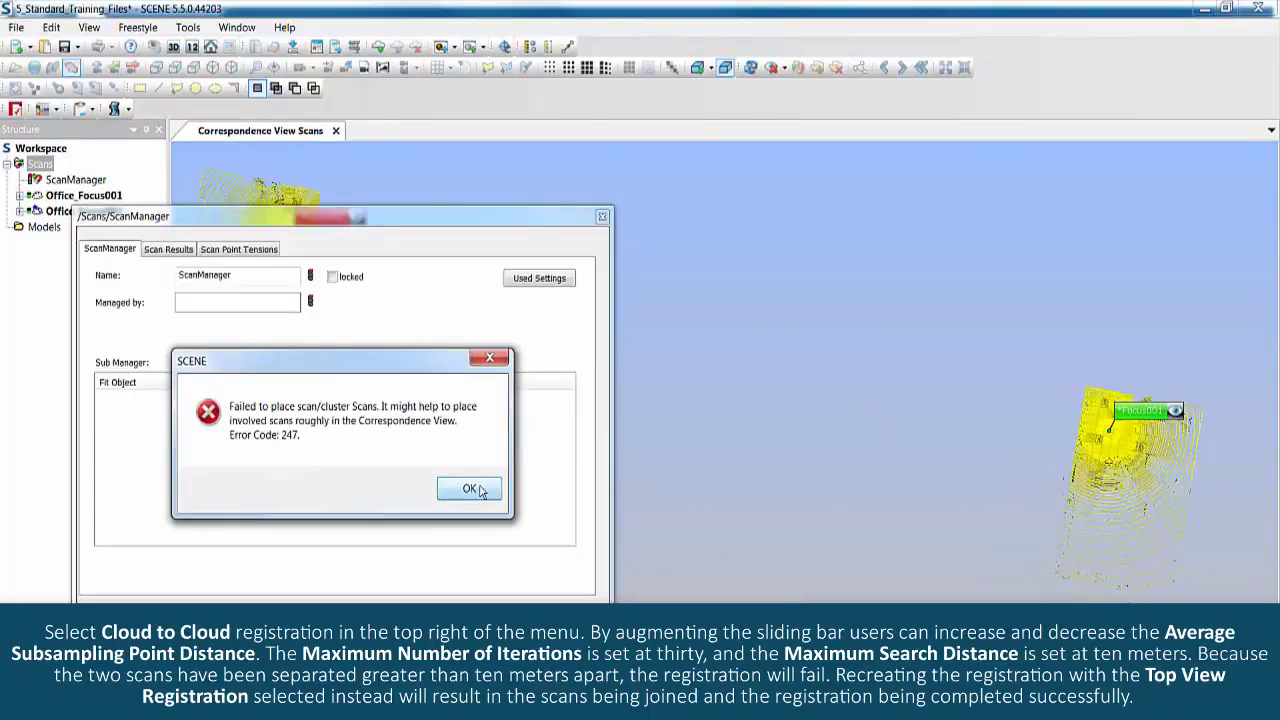
key(Return)
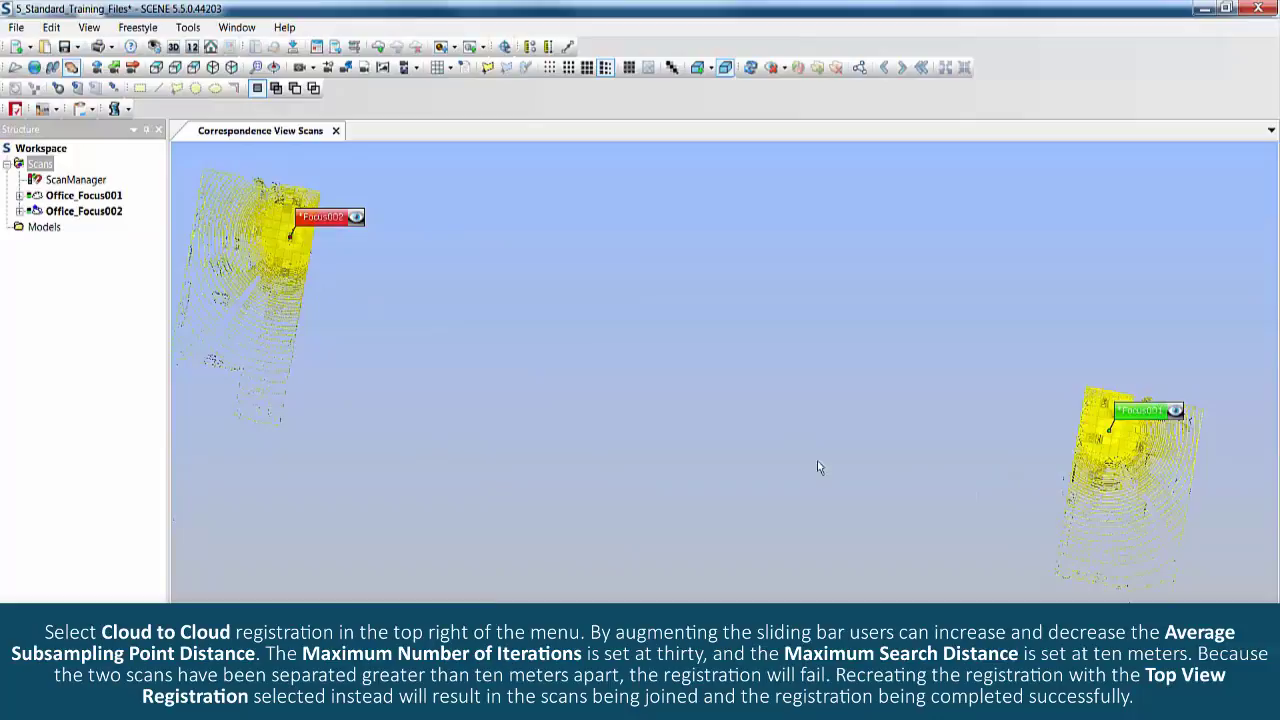
Run Place Scans in Top View Based mode to join the two separated scans
right_click(45, 168)
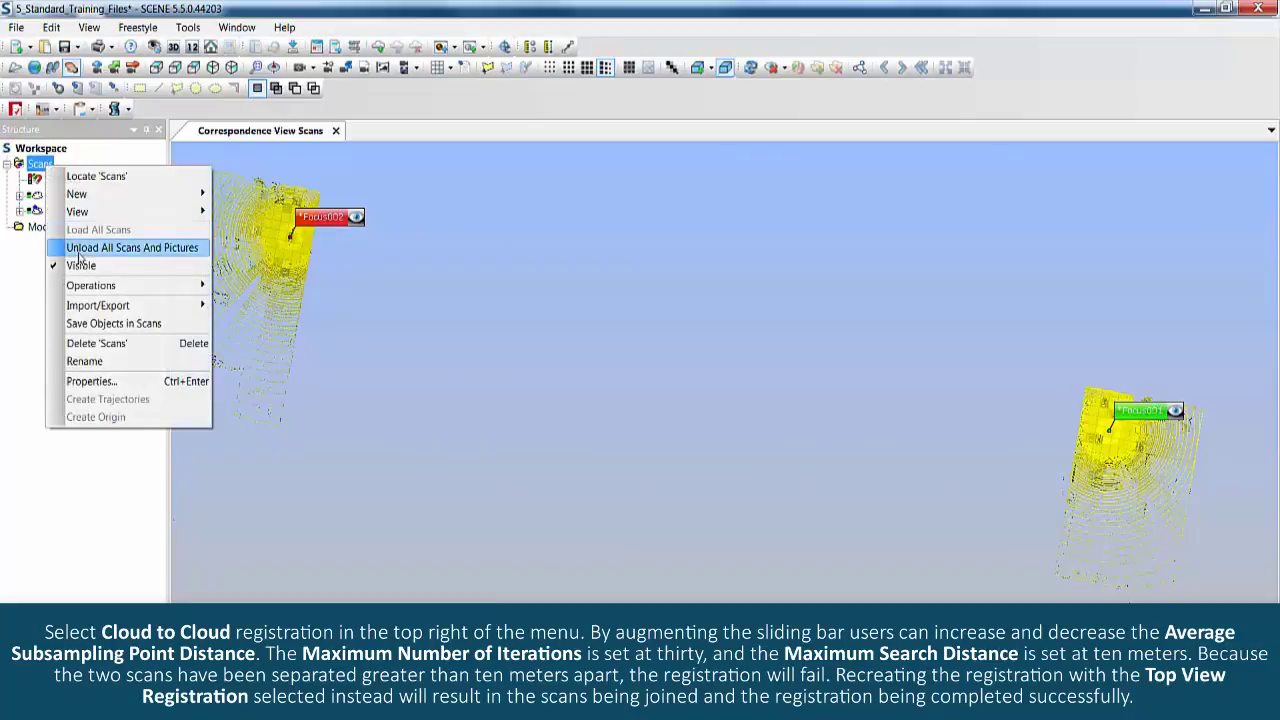
mouse_move(140, 285)
mouse_move(250, 285)
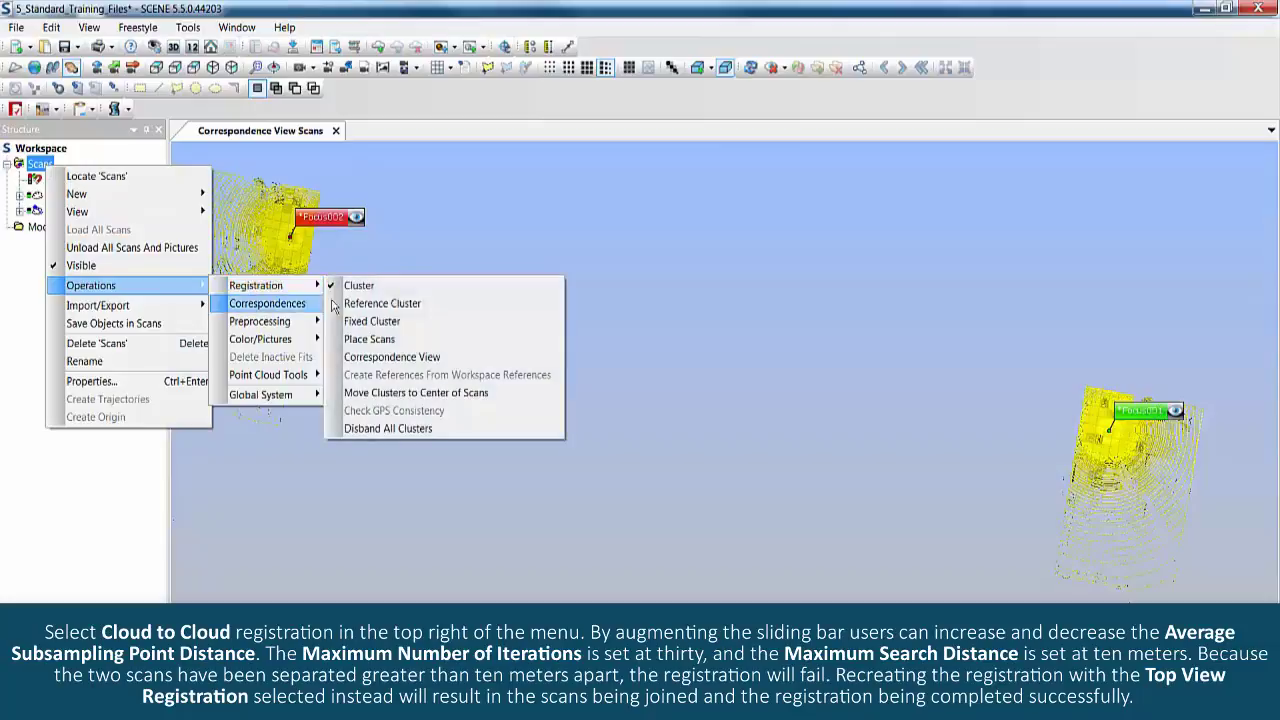
click(388, 343)
click(698, 190)
click(665, 211)
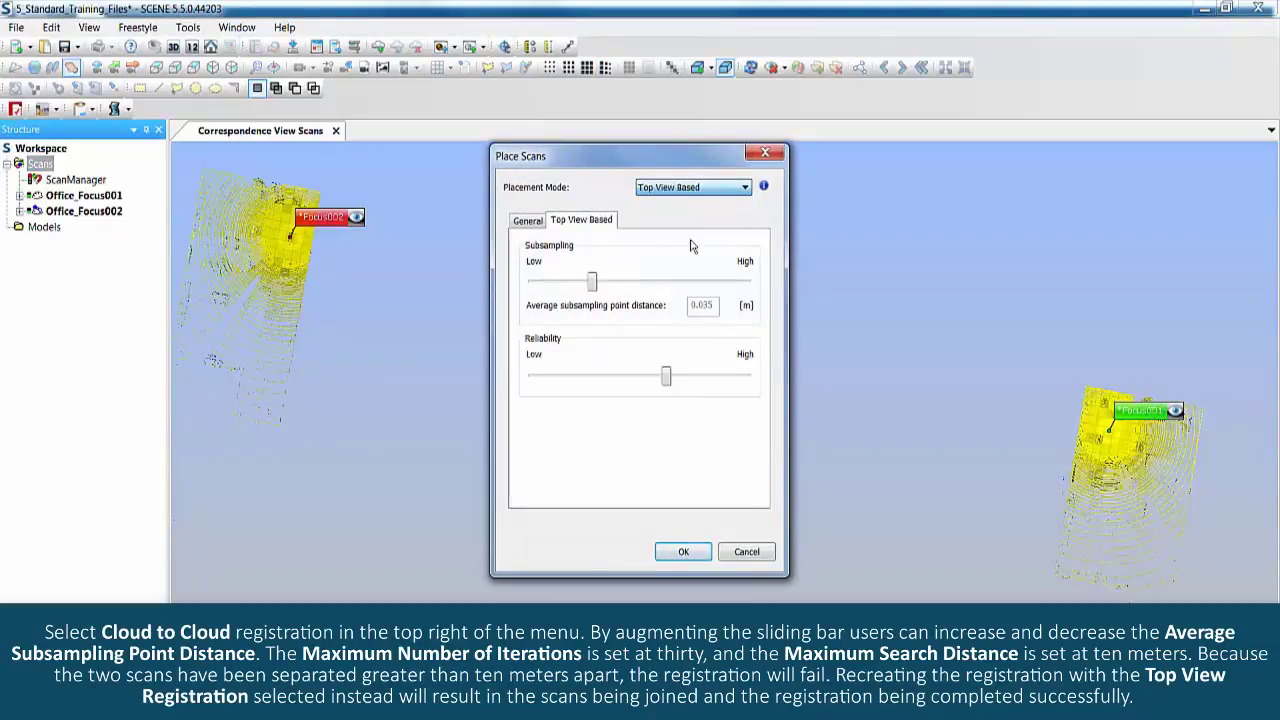
click(683, 551)
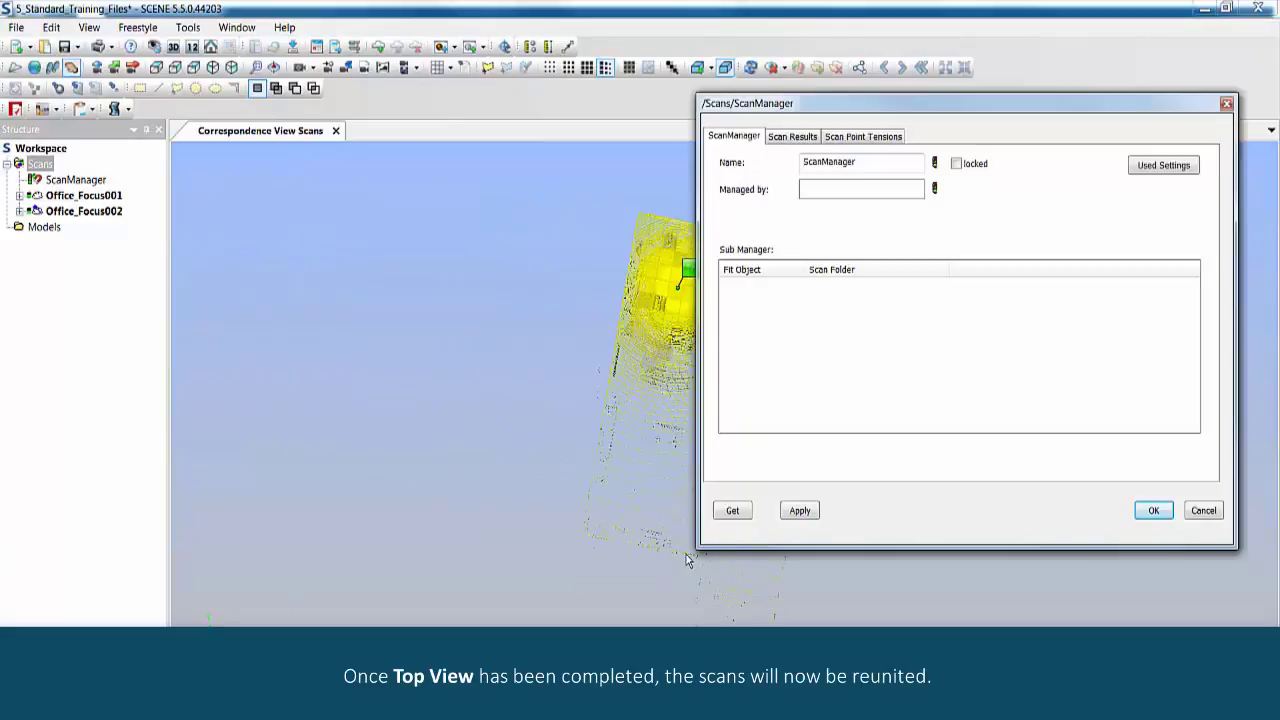
Review the Scan Results placement figures for Focus001 and Focus002, then dismiss the ScanManager report
drag(855, 117, 929, 126)
click(866, 145)
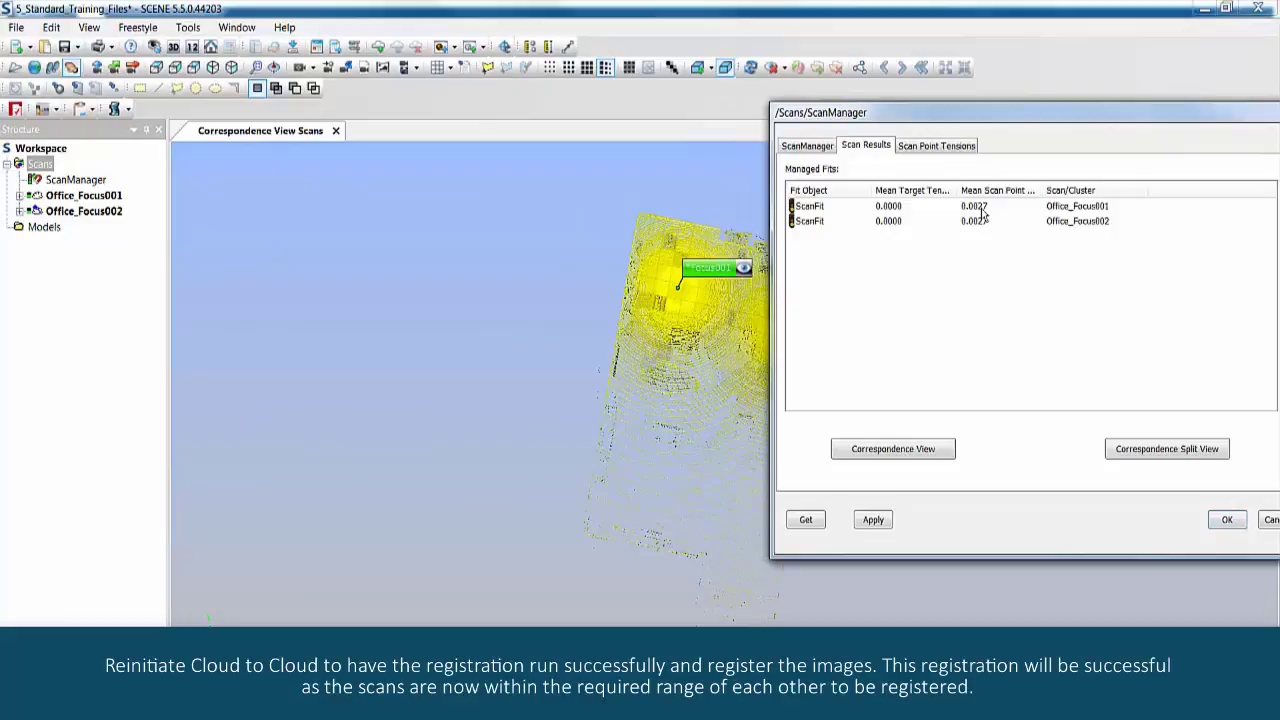
click(1226, 520)
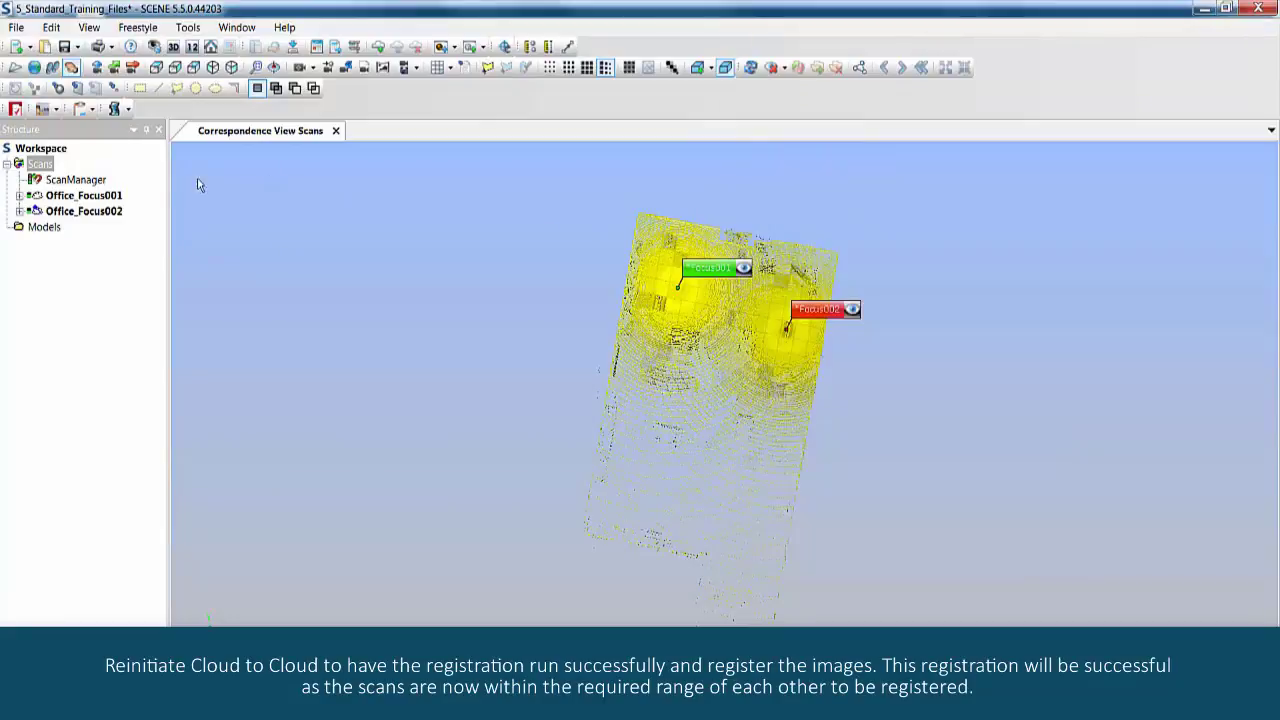
Select the Scans folder and bring up its context menu
right_click(43, 167)
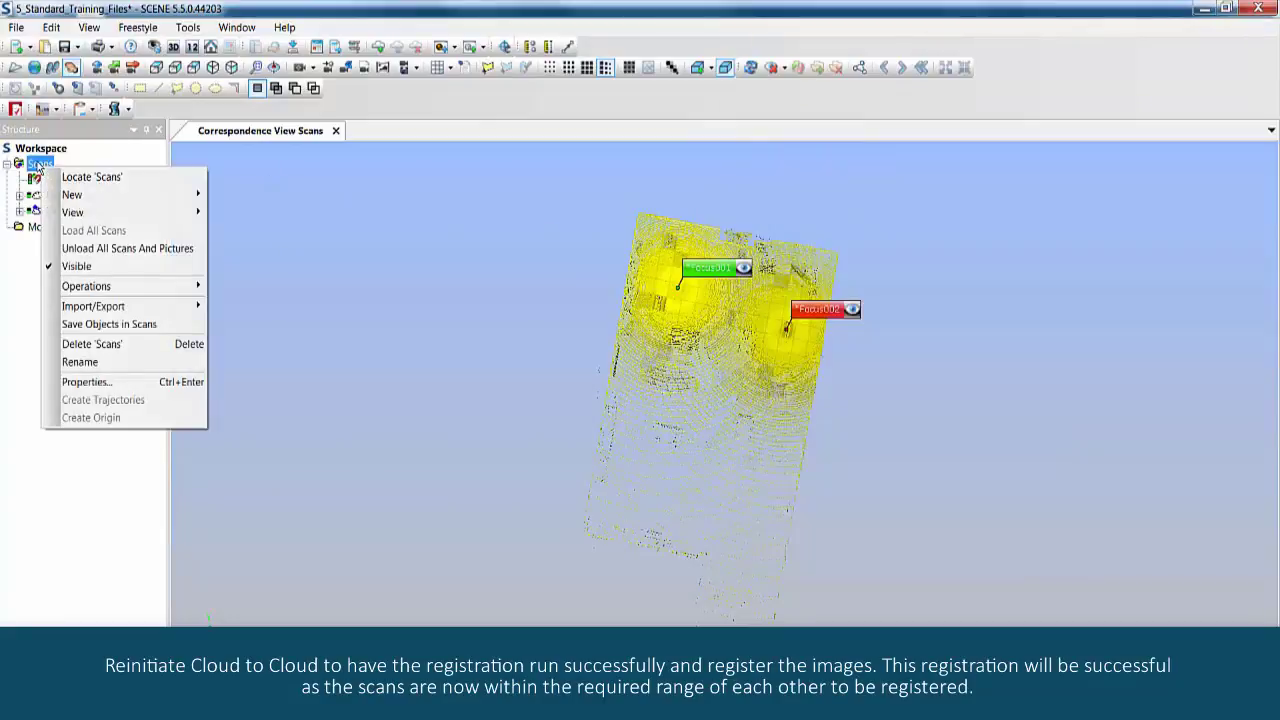
click(42, 165)
right_click(57, 178)
right_click(35, 165)
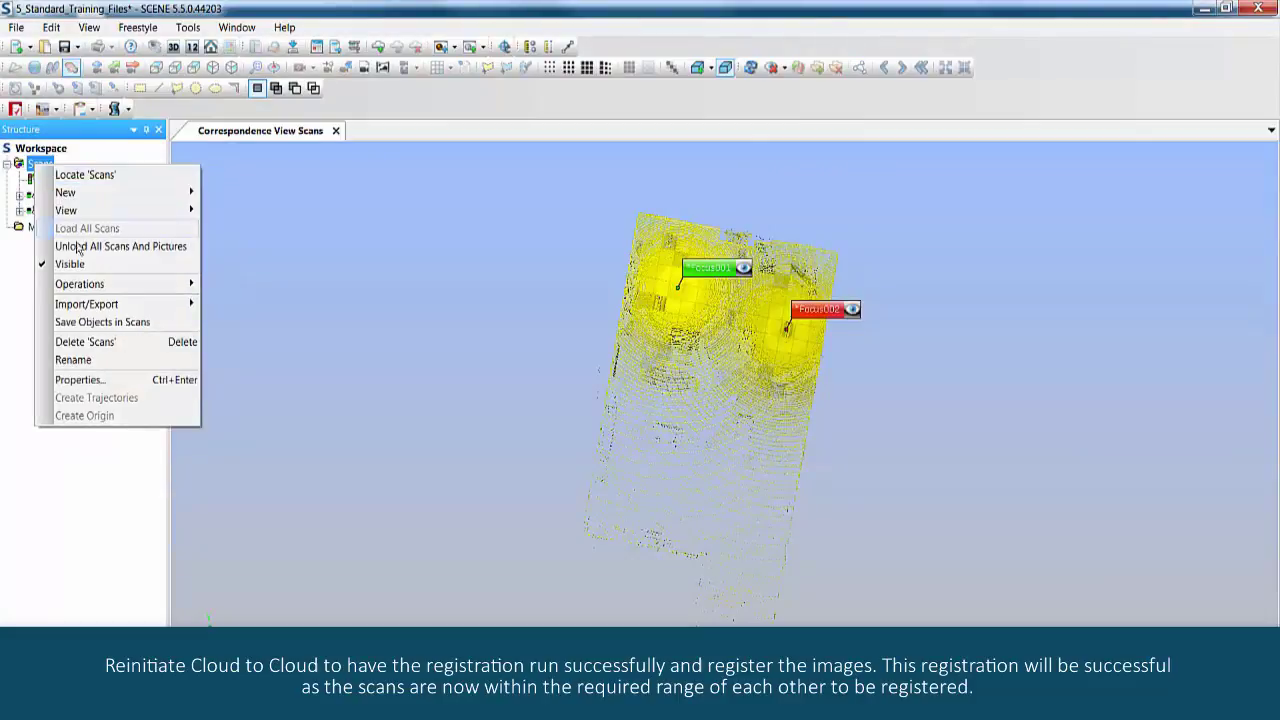
Go through Operations > Registration and open the ScanManager's actions to reach Place Scans
mouse_move(88, 287)
mouse_move(252, 290)
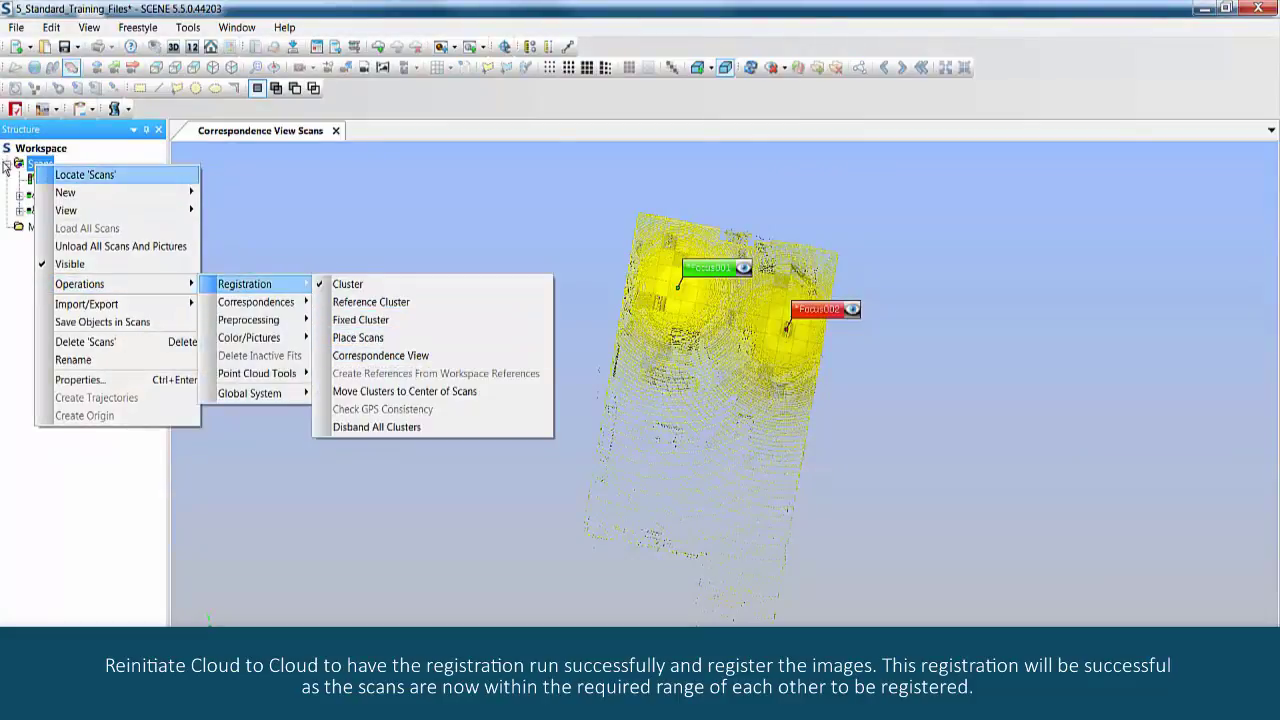
click(60, 179)
click(60, 179)
right_click(73, 181)
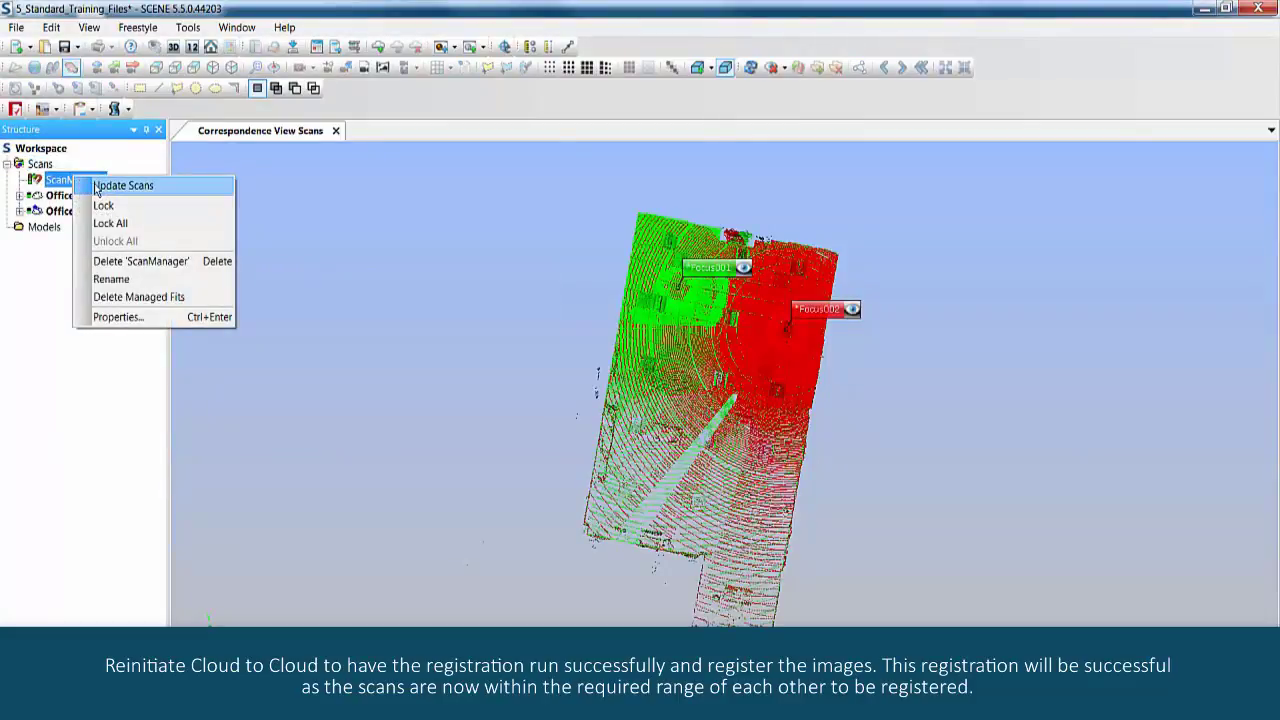